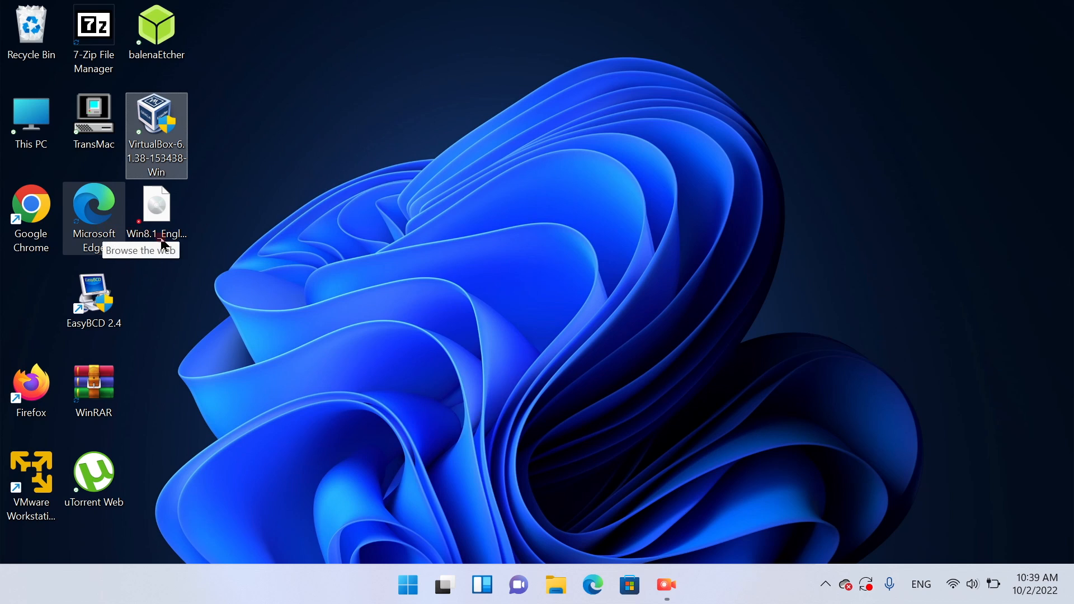
Step: Install Oracle VM VirtualBox 6.1.38 from the desktop installer with default features and location, and start it after installation
left_click(160, 240)
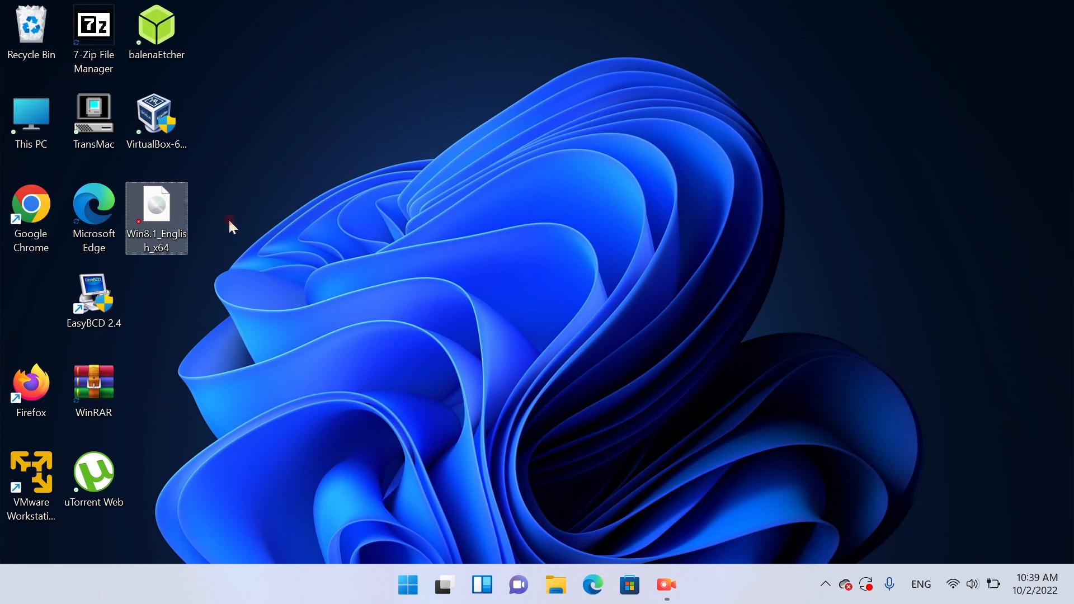
left_click(152, 111)
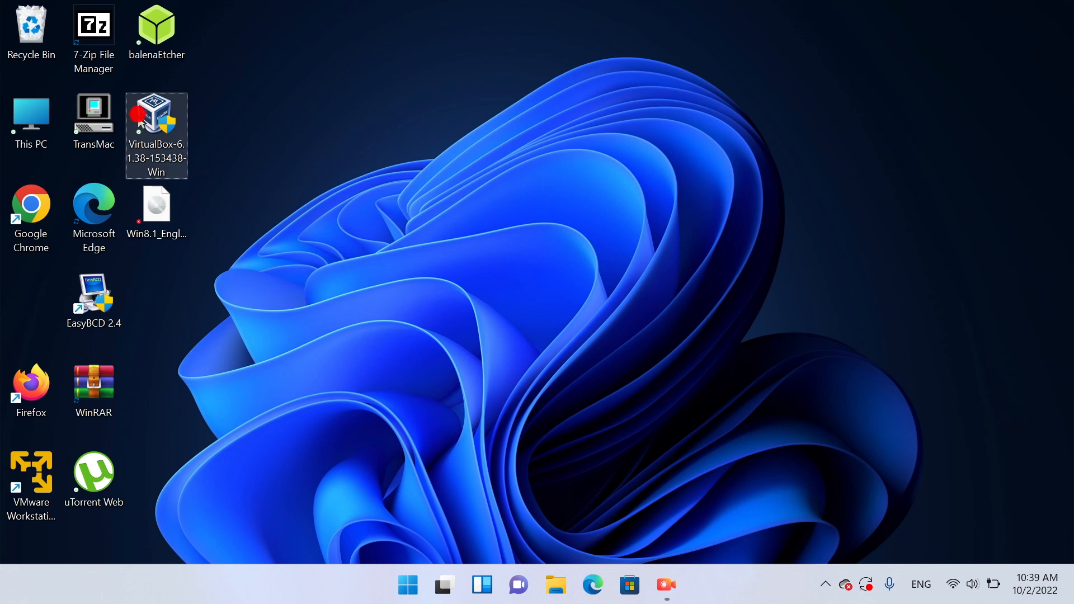
double_click(141, 122)
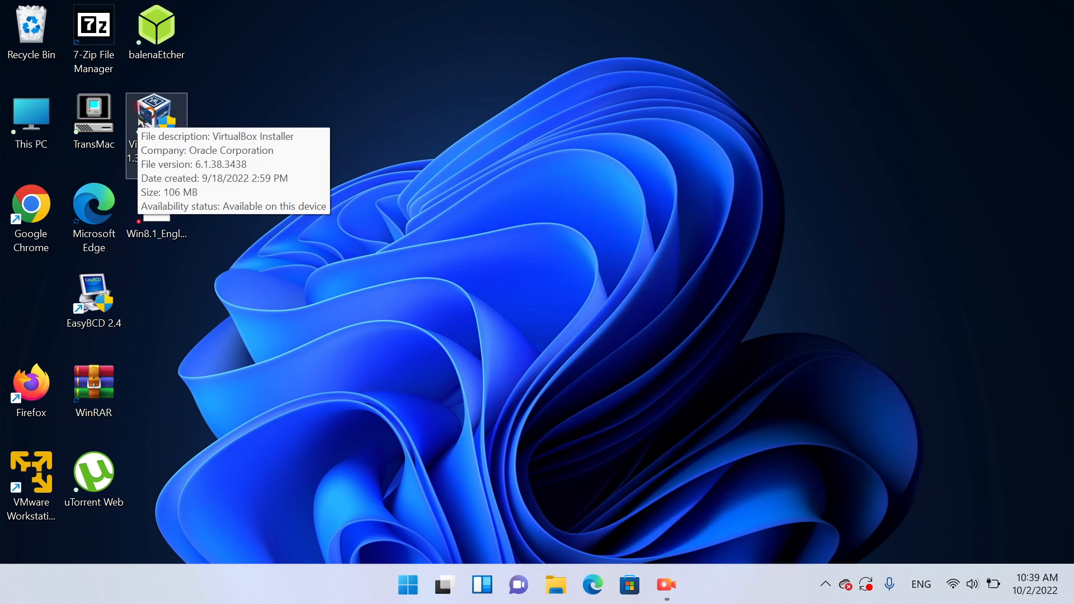
left_click(664, 343)
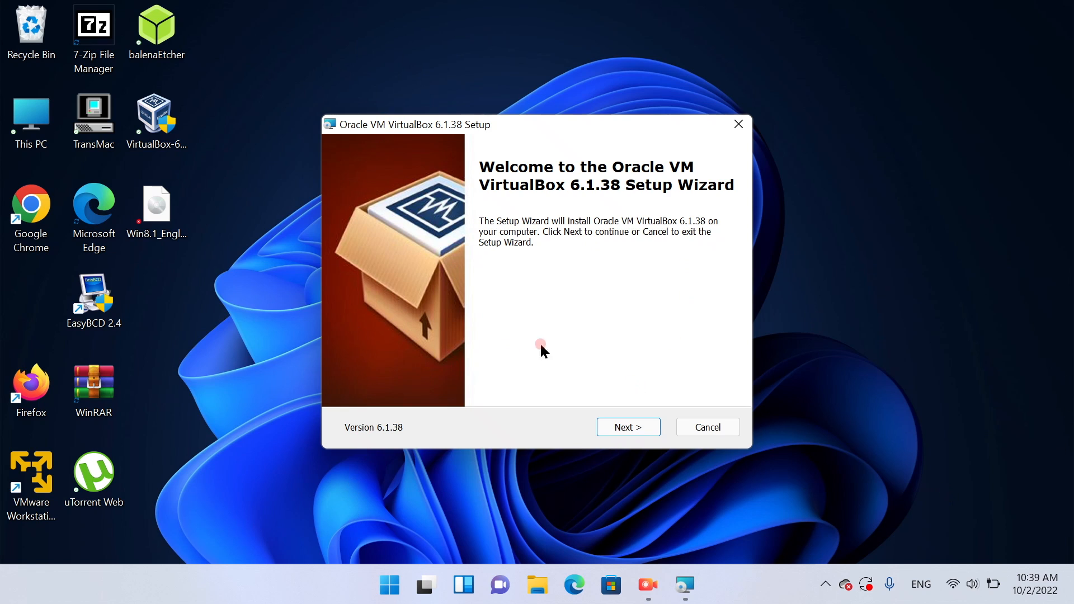
left_click(638, 428)
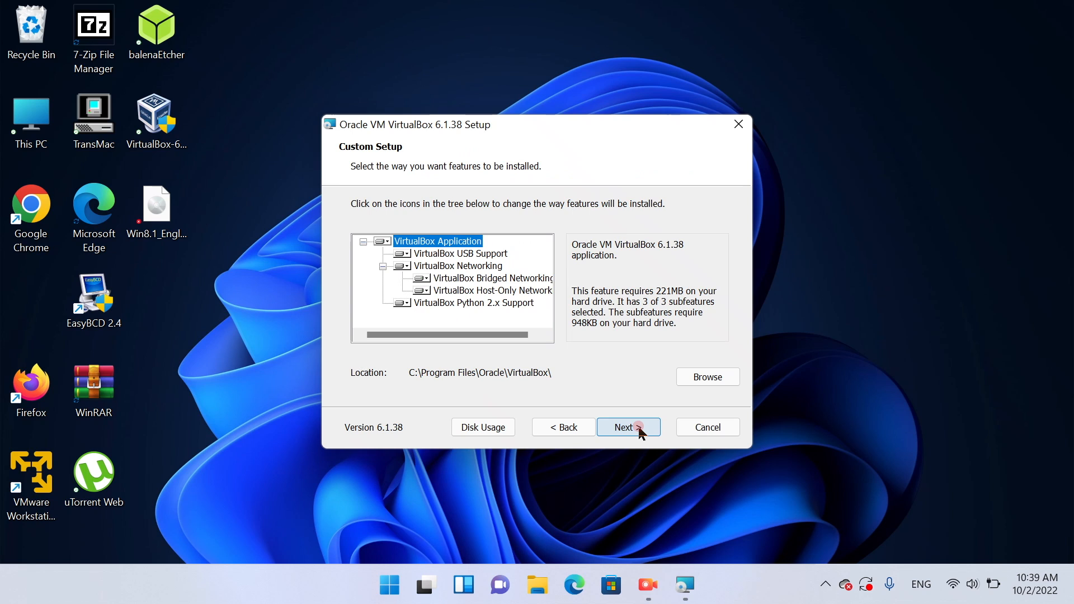
left_click(638, 428)
left_click(639, 428)
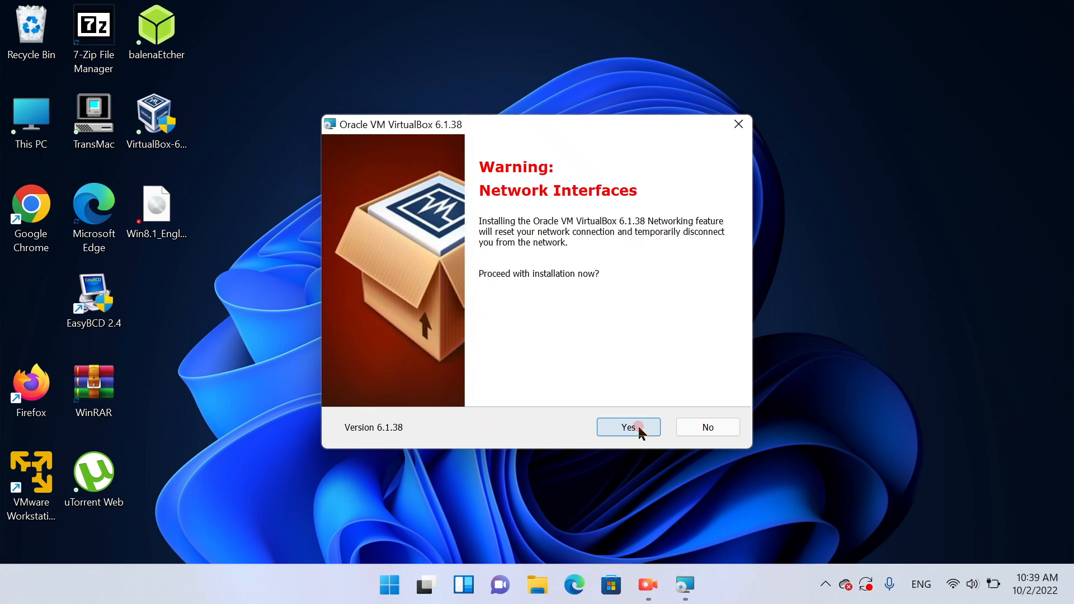
left_click(639, 427)
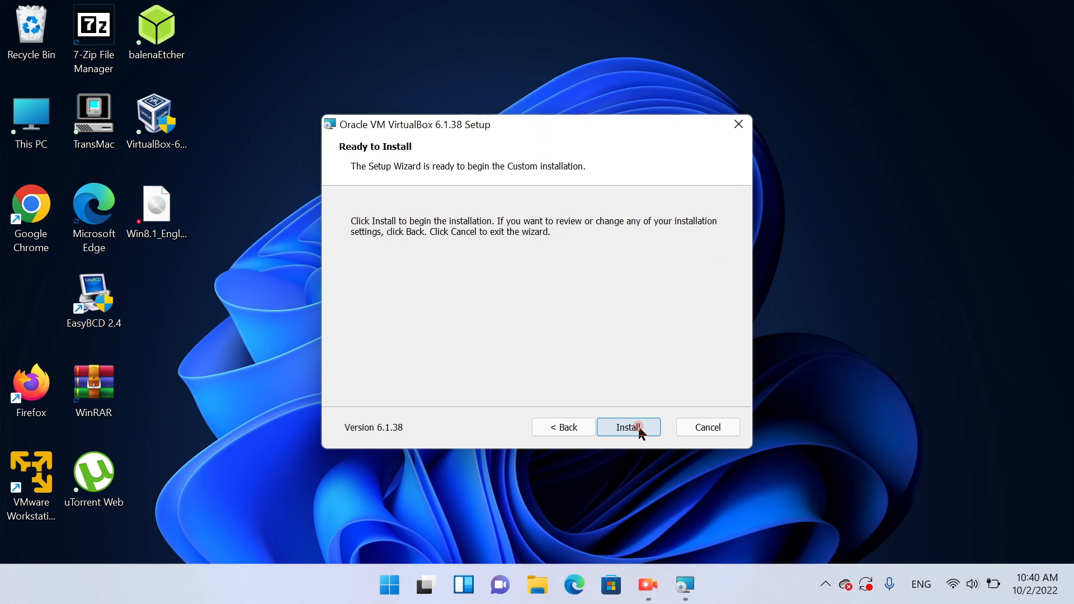
left_click(639, 427)
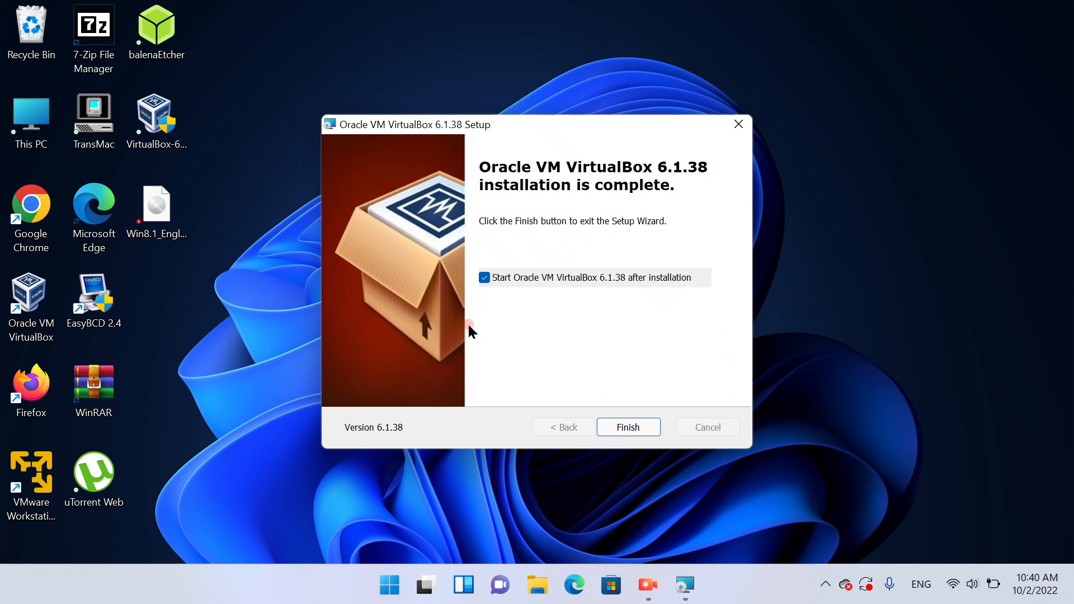
left_click(626, 431)
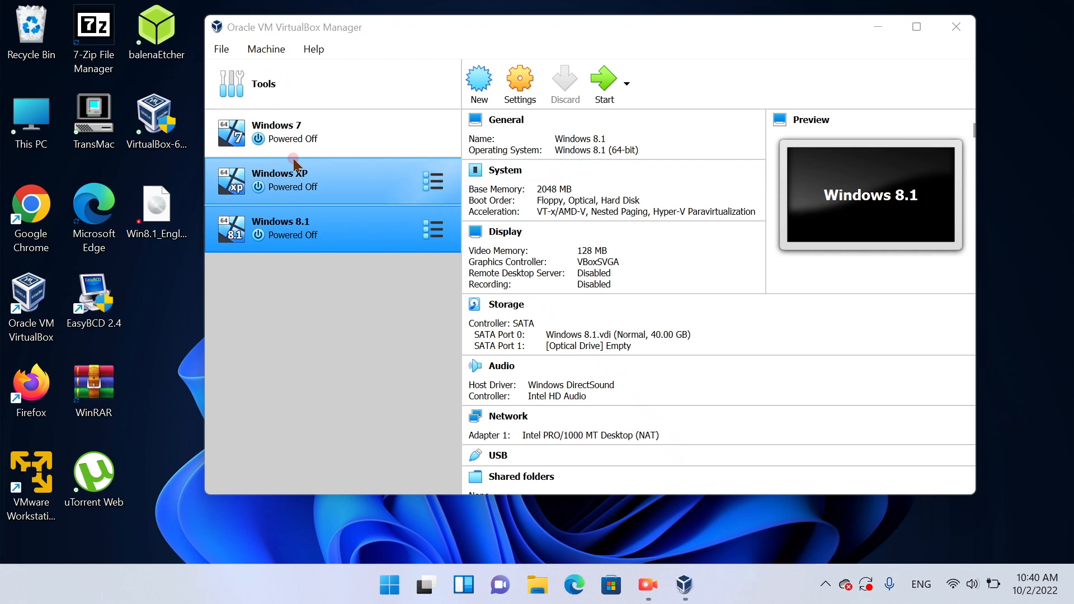
Step: Remove the existing Windows 8.1 virtual machine and delete all its files
right_click(317, 161)
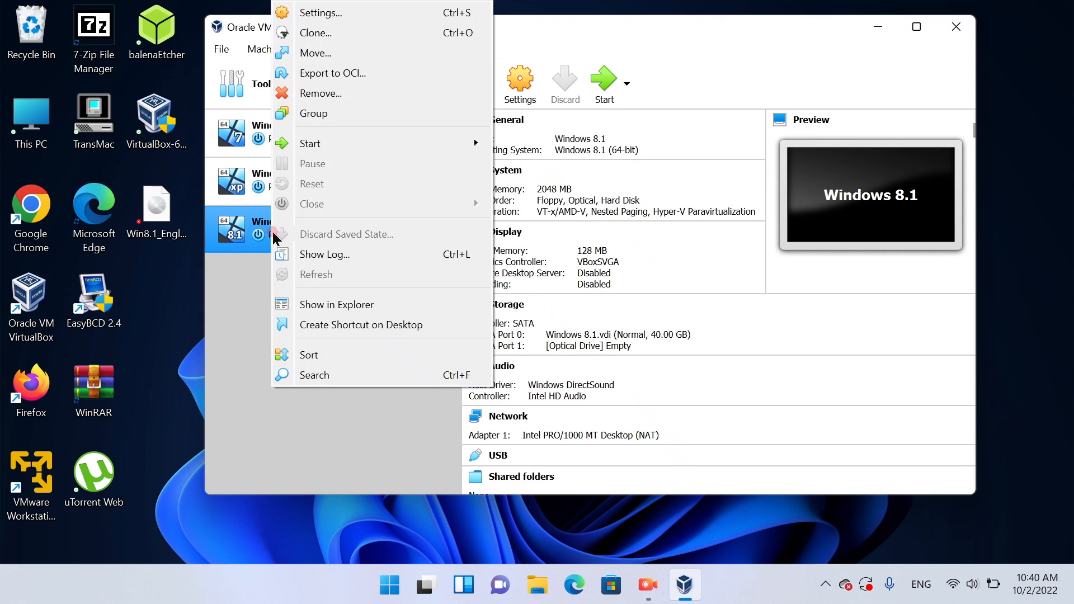
left_click(313, 93)
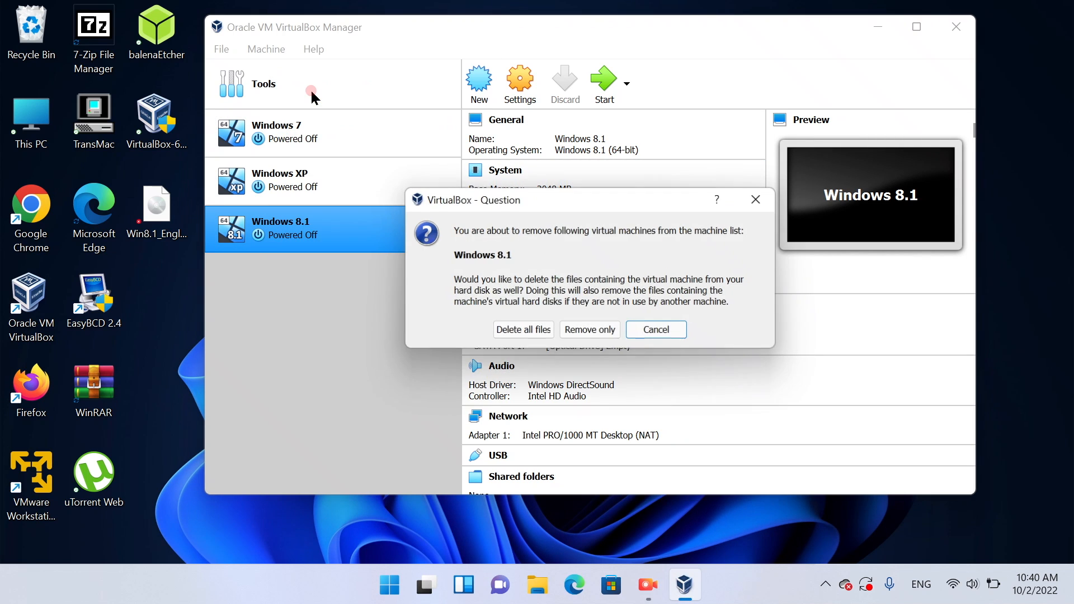
left_click(532, 330)
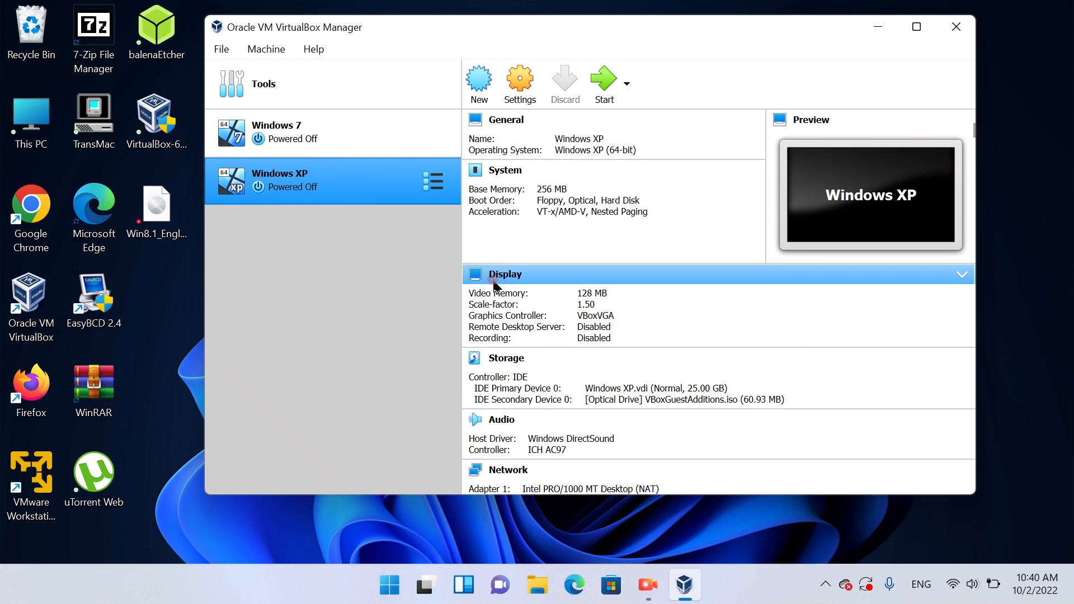
Step: Start a new virtual machine named Windows 8.1 with type Microsoft Windows and version Windows 8.1 (64-bit)
left_click(489, 80)
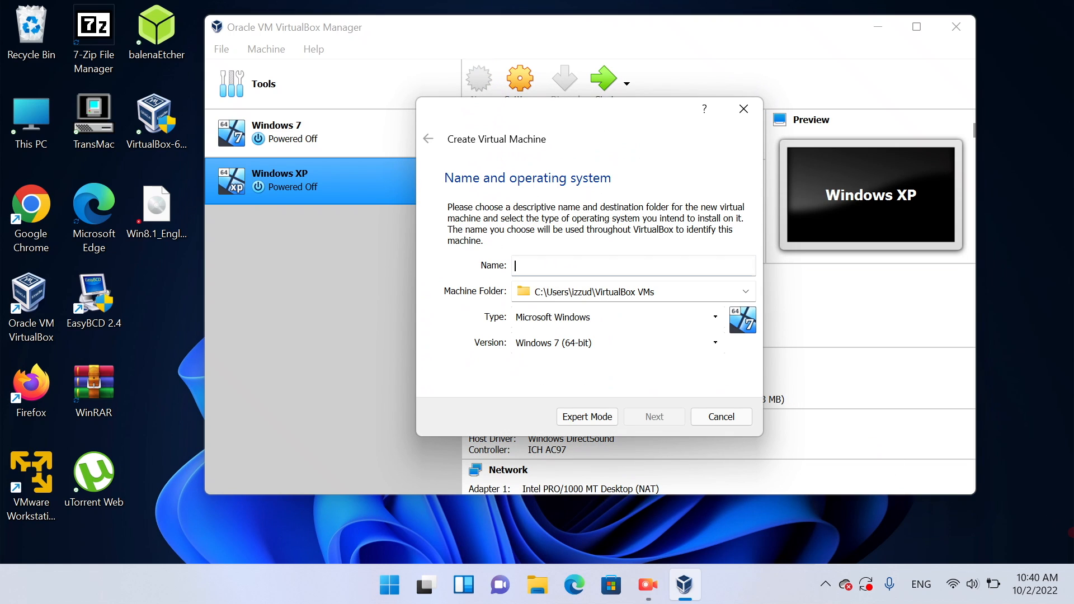
type("W")
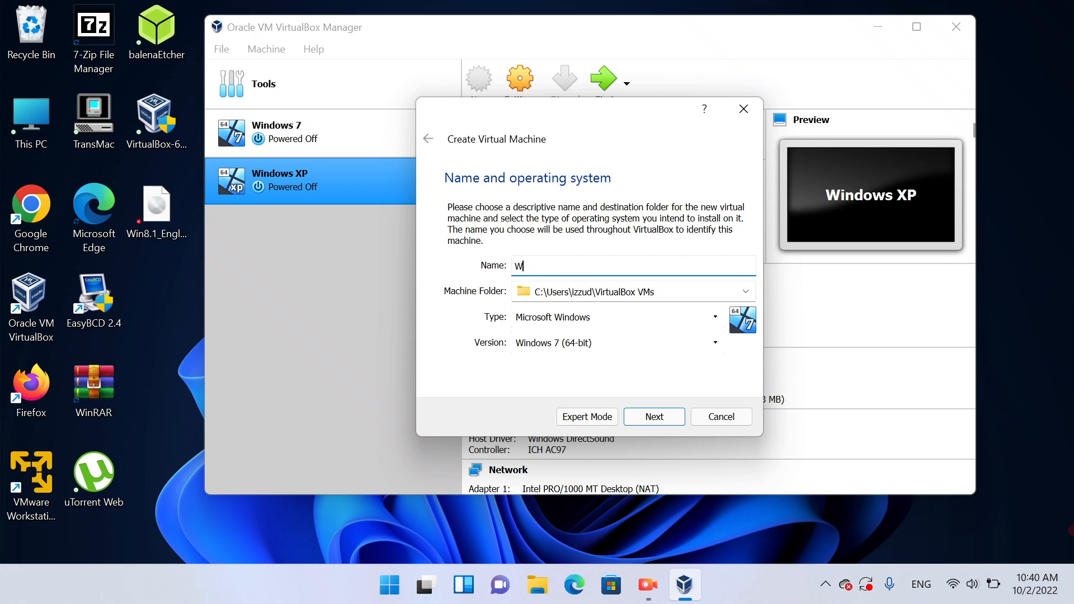
key("BackSpace")
type("Windows 8.1")
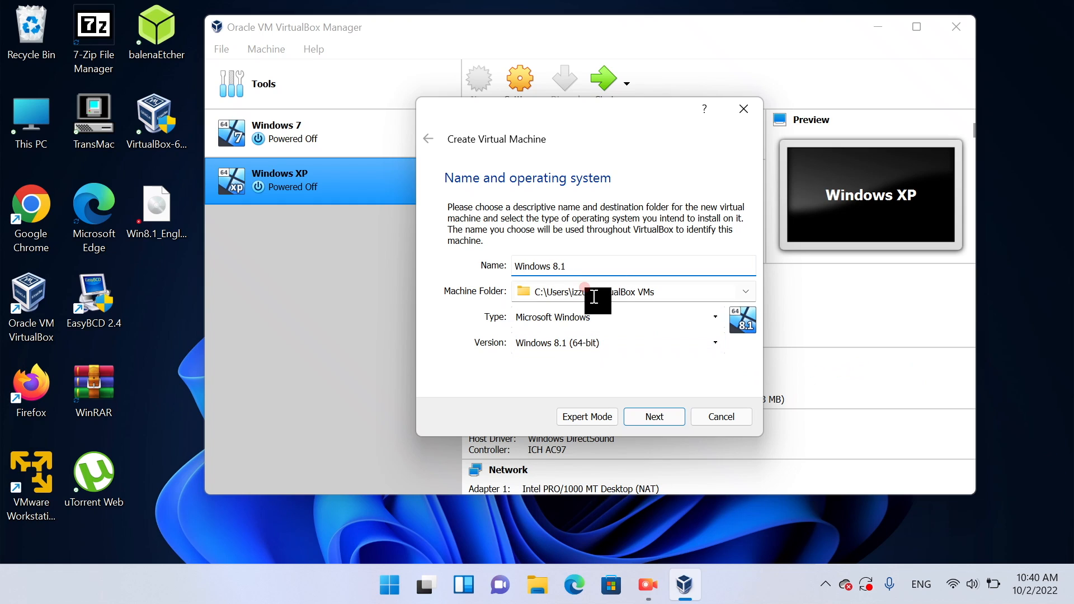
left_click(560, 318)
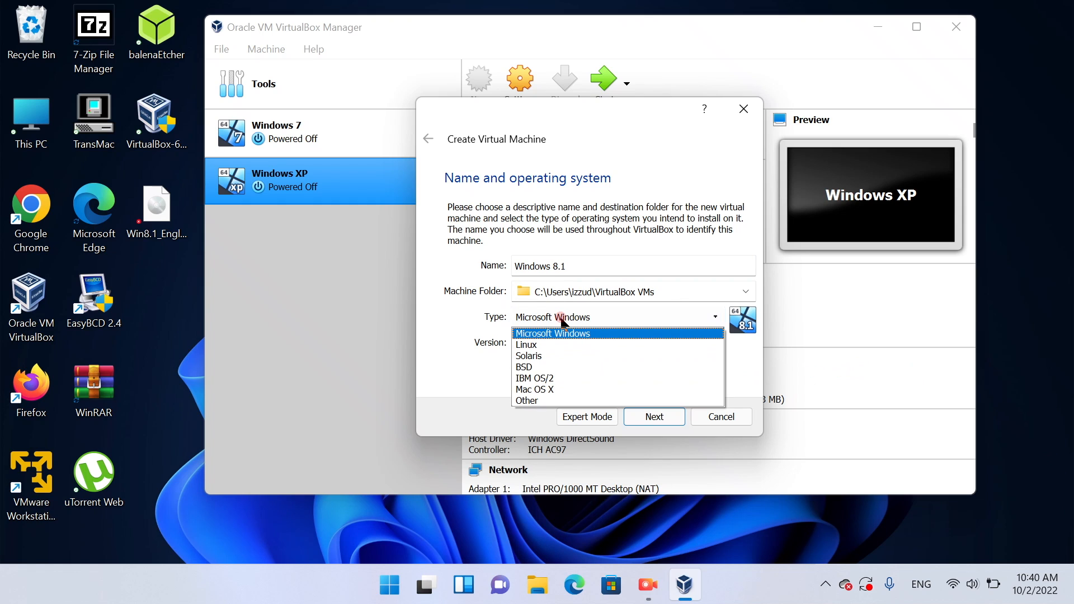
left_click(558, 334)
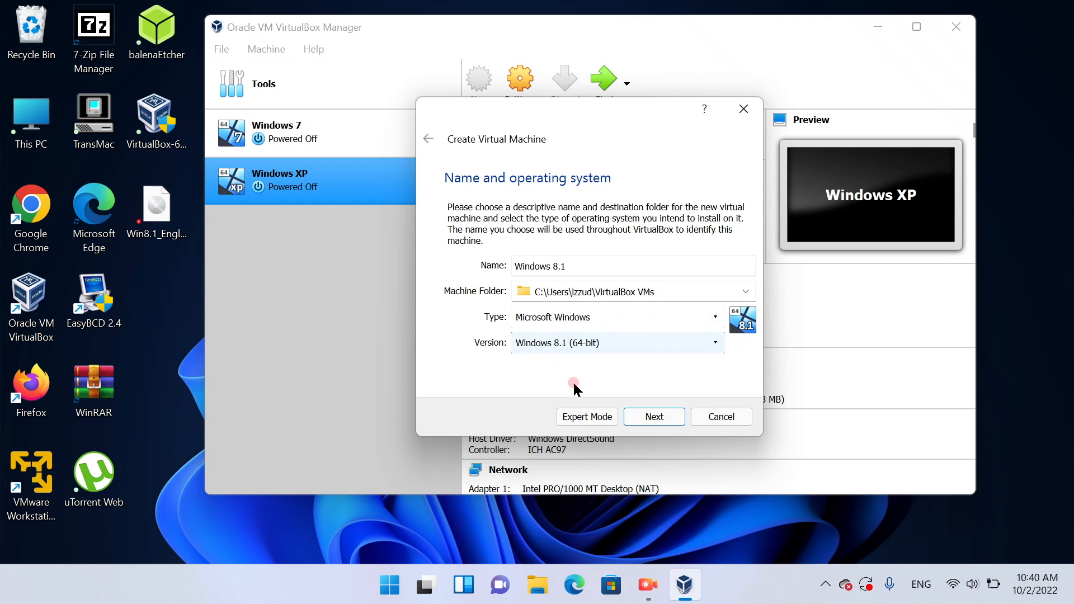
left_click(535, 343)
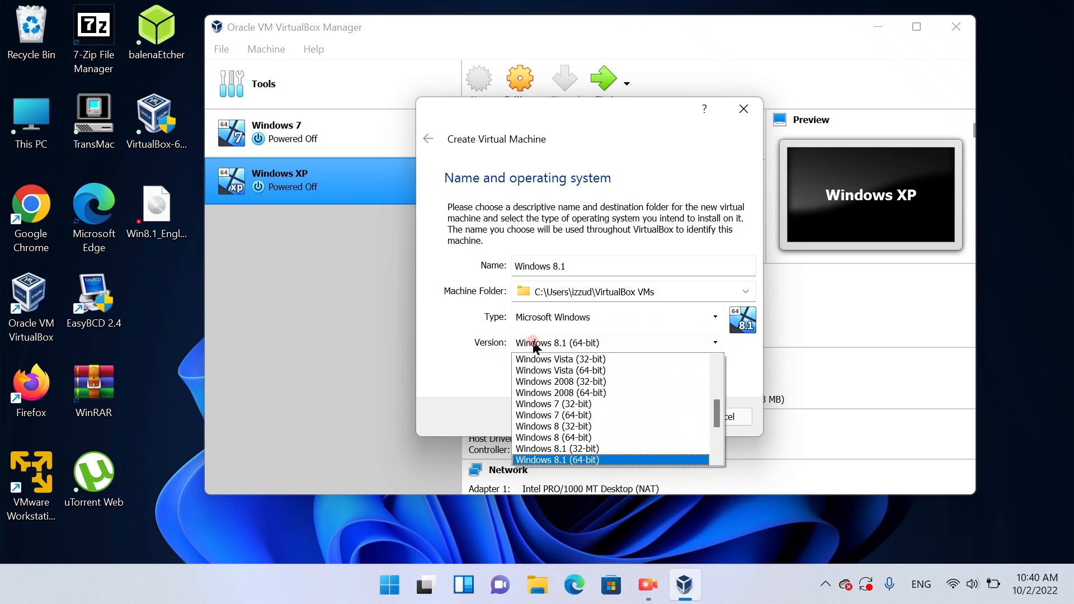
left_click(565, 460)
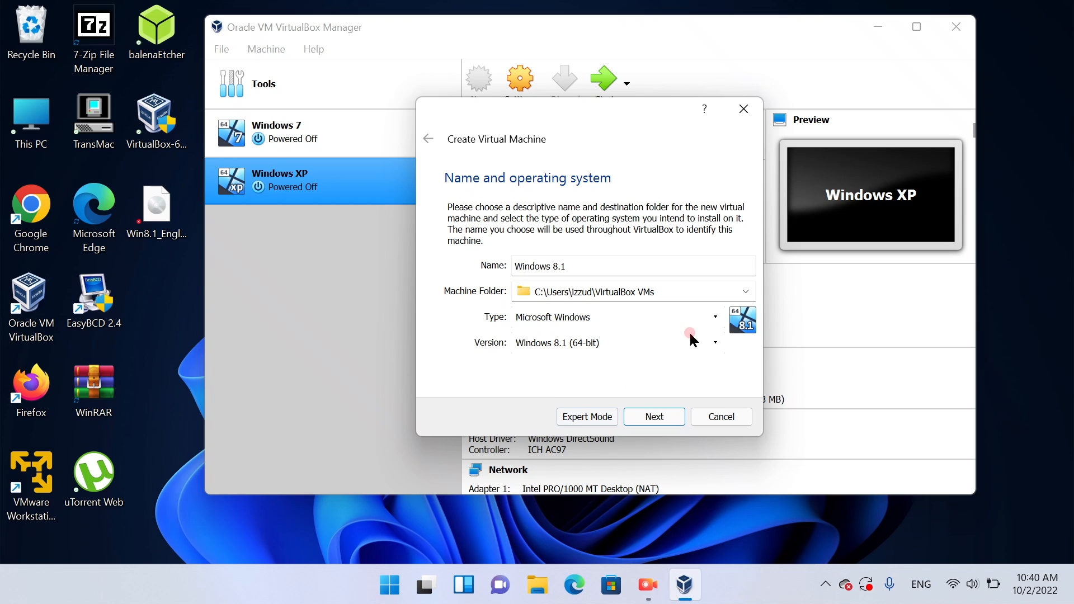
left_click(641, 414)
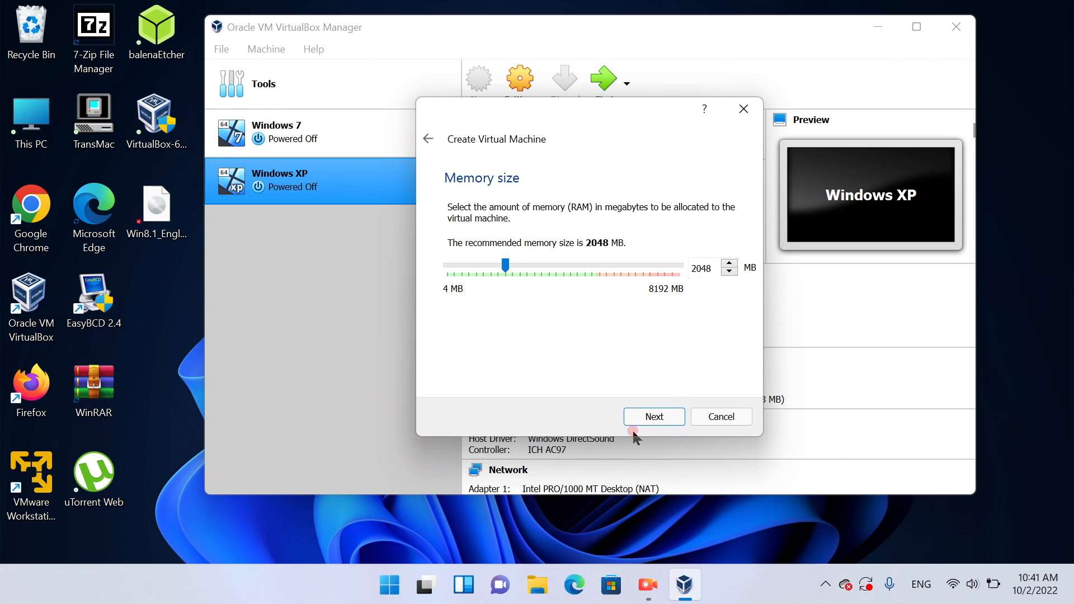
Step: Accept 2048 MB of memory and create a dynamically allocated 40.00 GB VDI hard disk for the new machine
left_click(650, 418)
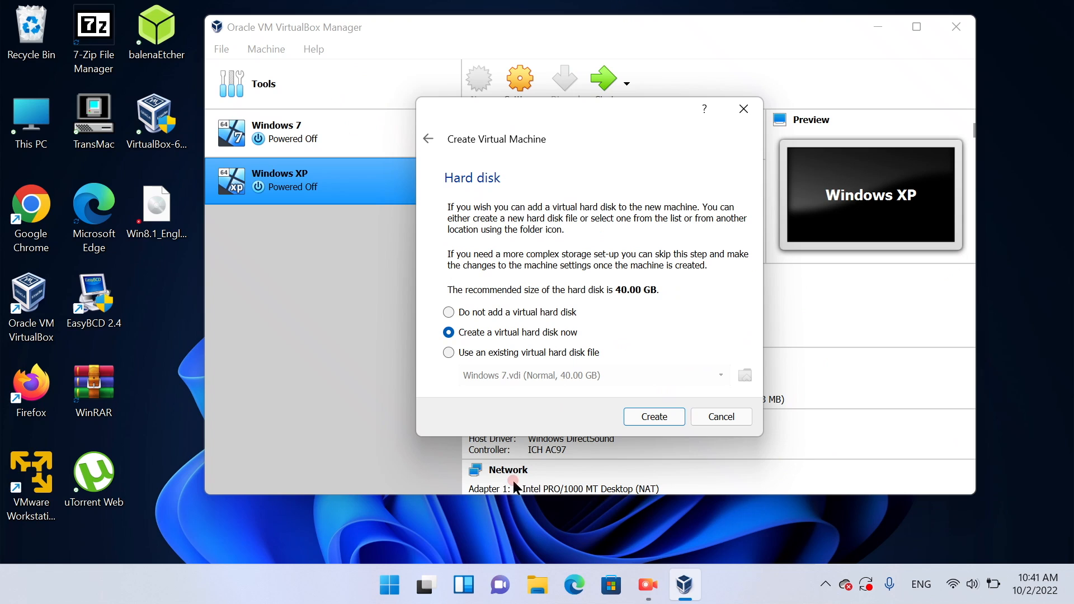
left_click(652, 417)
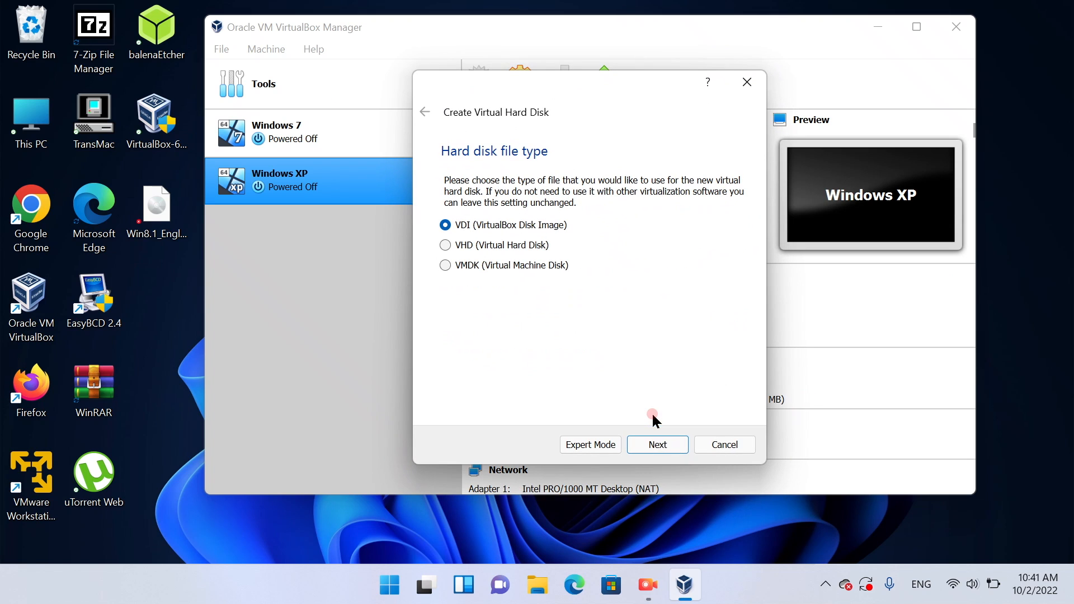
left_click(664, 450)
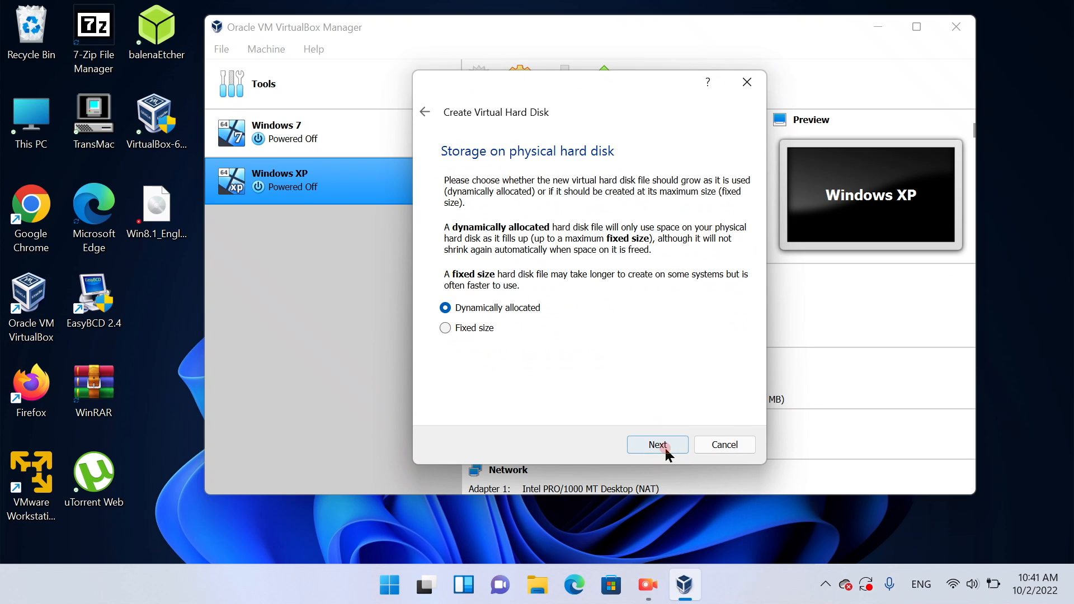
left_click(660, 448)
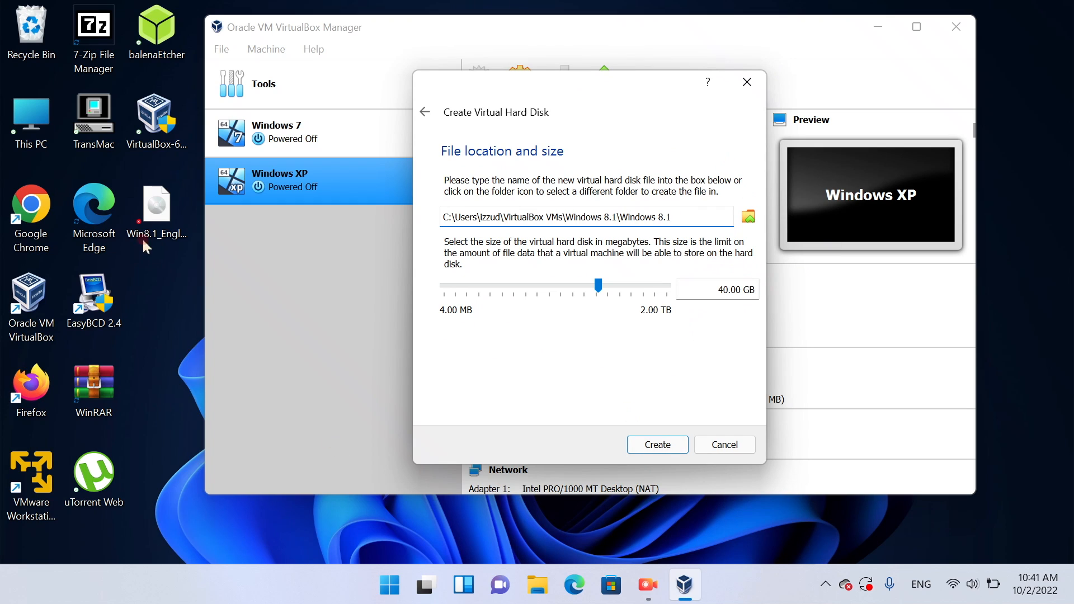
left_click(648, 442)
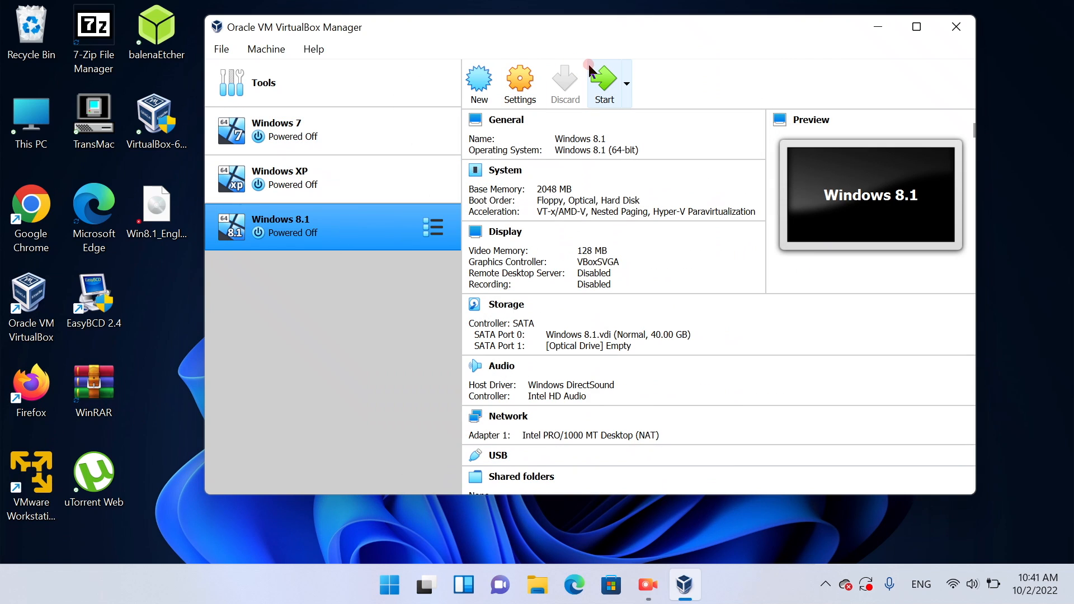
Step: In the Windows 8.1 machine's system settings, disable Floppy booting and order Hard Disk first and Optical second
left_click(519, 77)
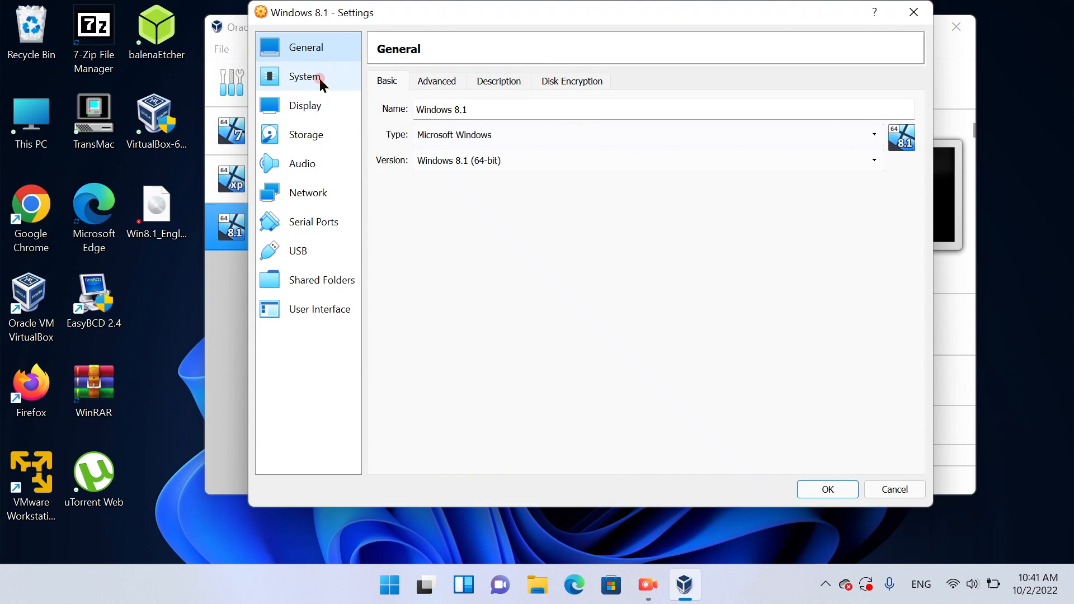
left_click(318, 76)
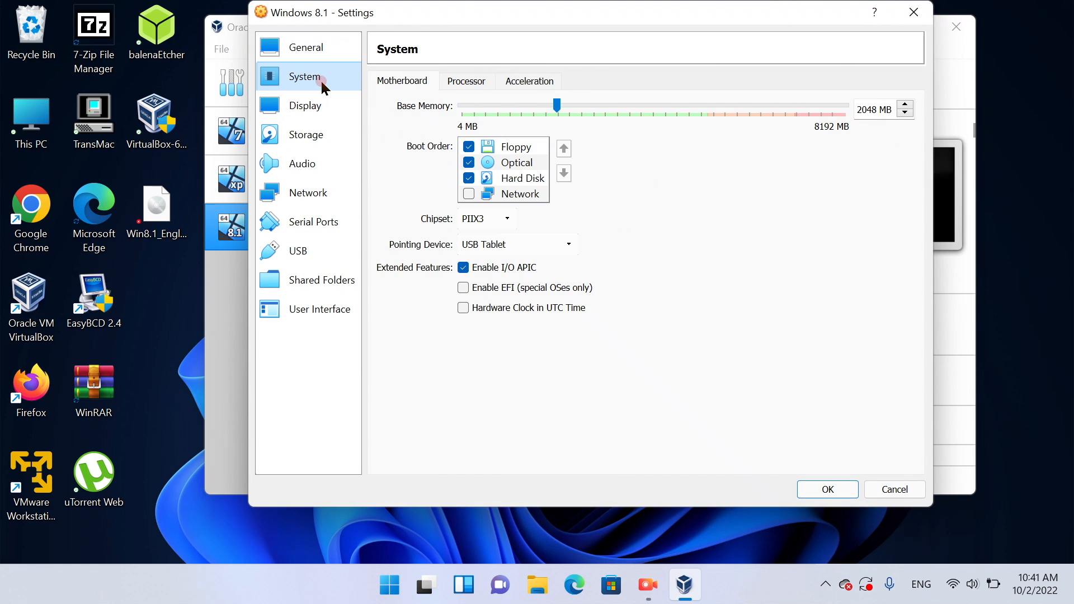
left_click(468, 146)
left_click(520, 178)
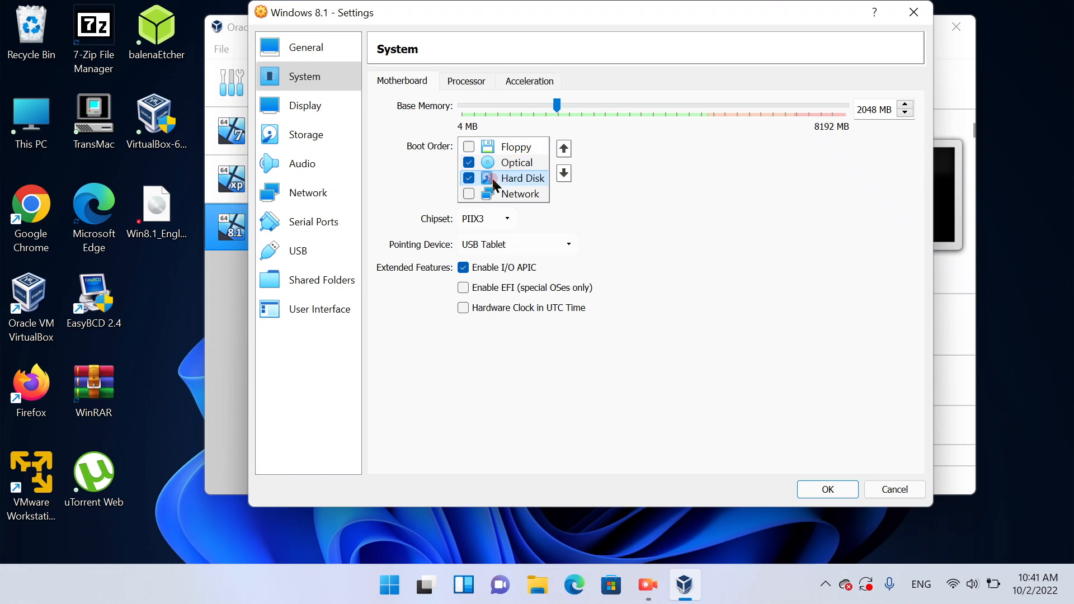
left_click(565, 149)
left_click(564, 150)
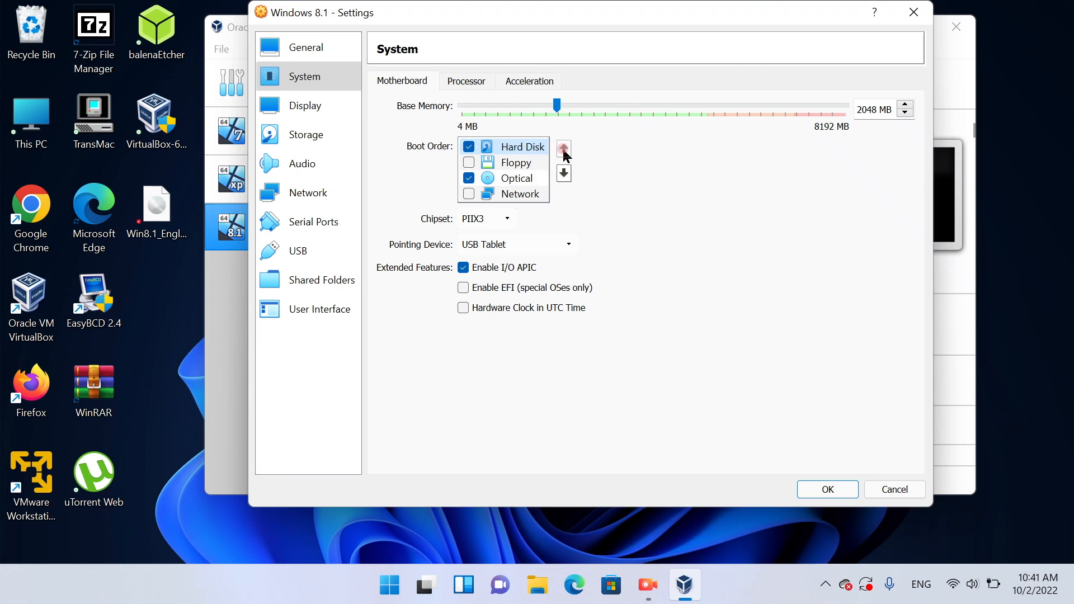
key("Down")
key("Down")
left_click(564, 149)
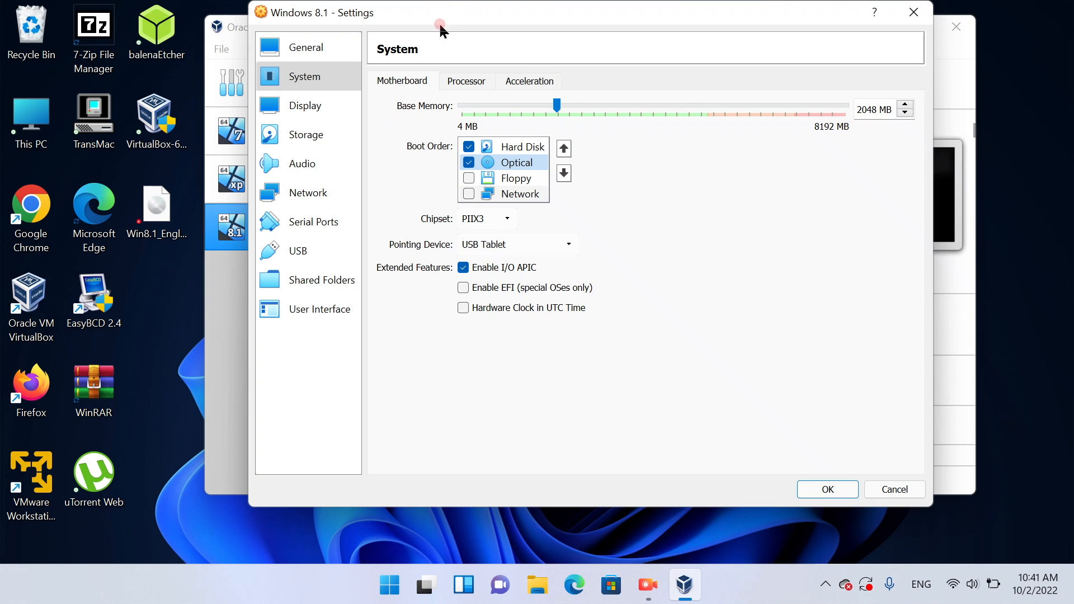
Step: Review the machine's display settings for screen, remote display and recording
left_click(328, 104)
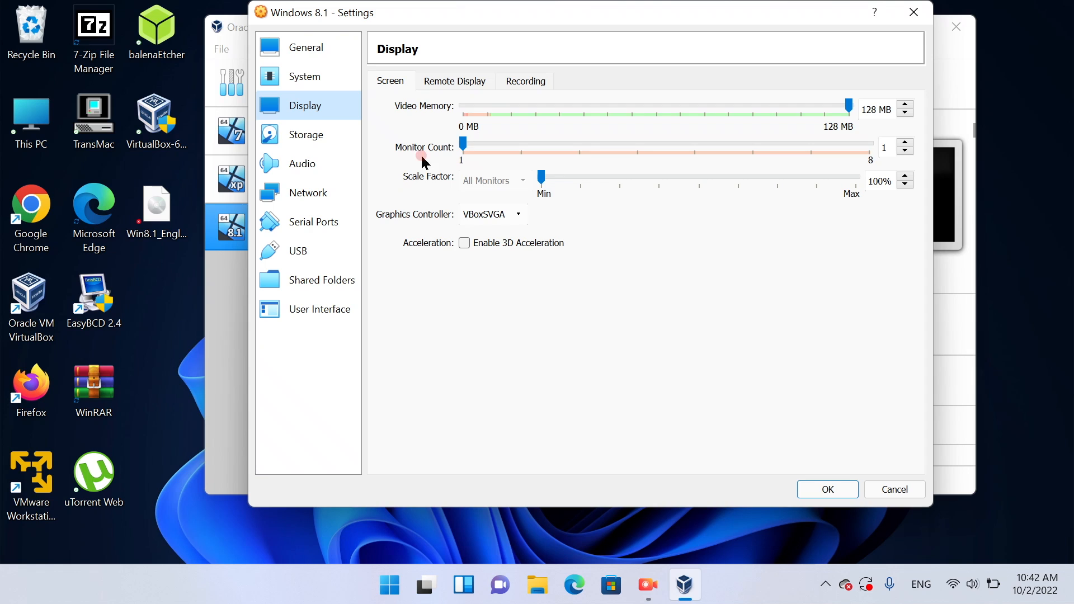
left_click(490, 82)
left_click(549, 81)
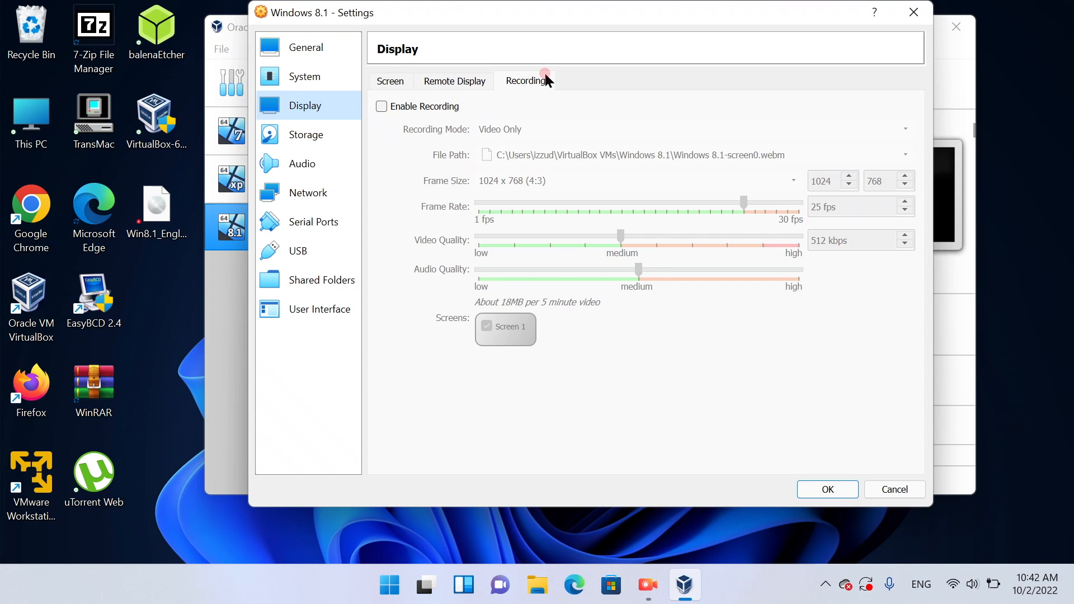
left_click(443, 82)
left_click(538, 82)
left_click(394, 81)
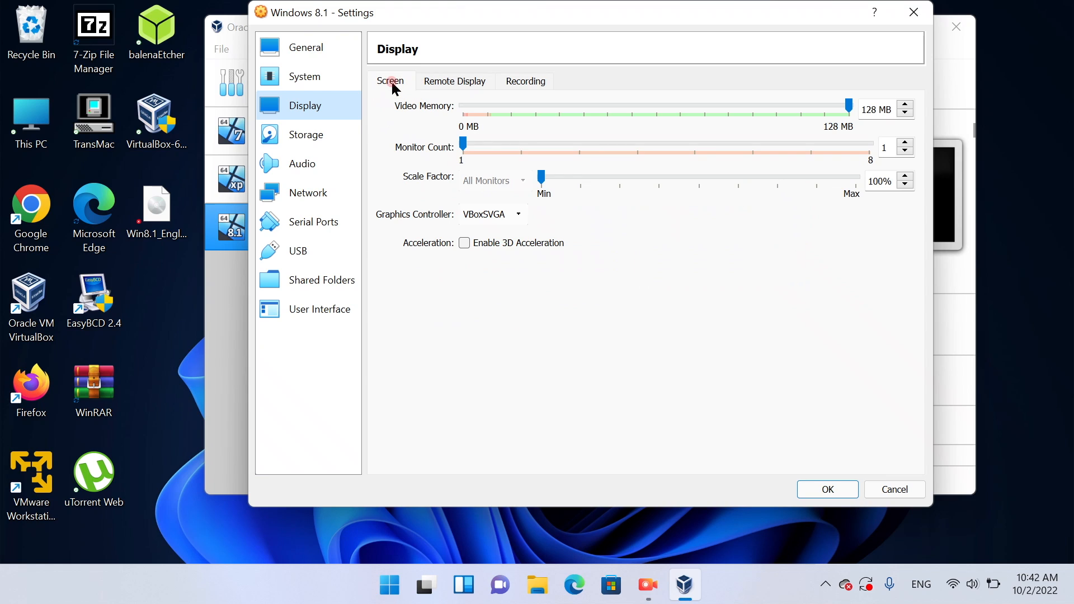
Step: Load the Win8.1_English_x64 disk image from the Desktop into the Windows 8.1 machine's empty optical drive and save the settings
left_click(331, 134)
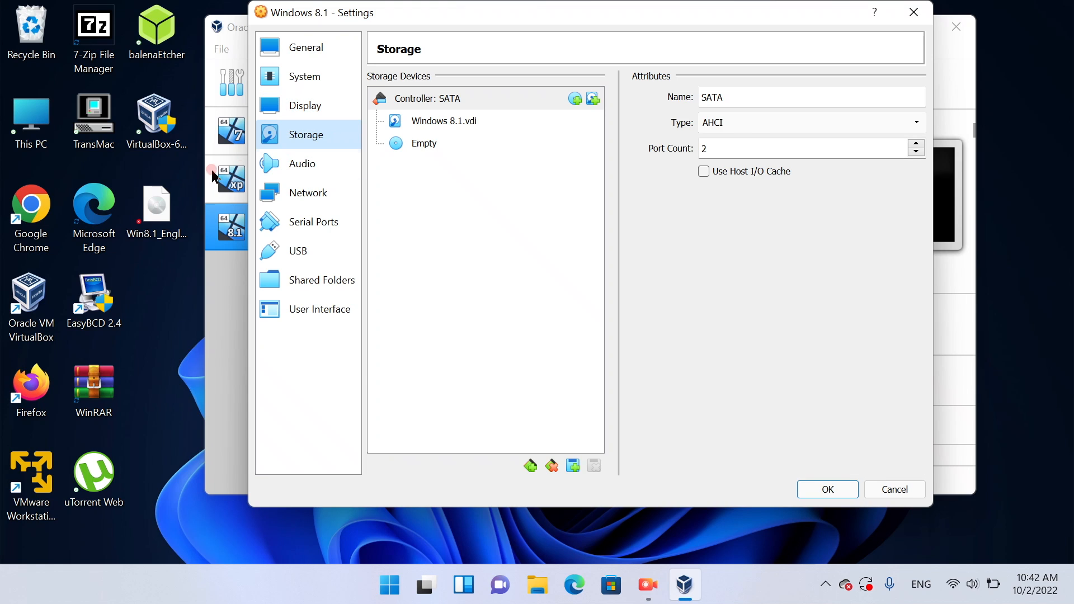
left_click(457, 138)
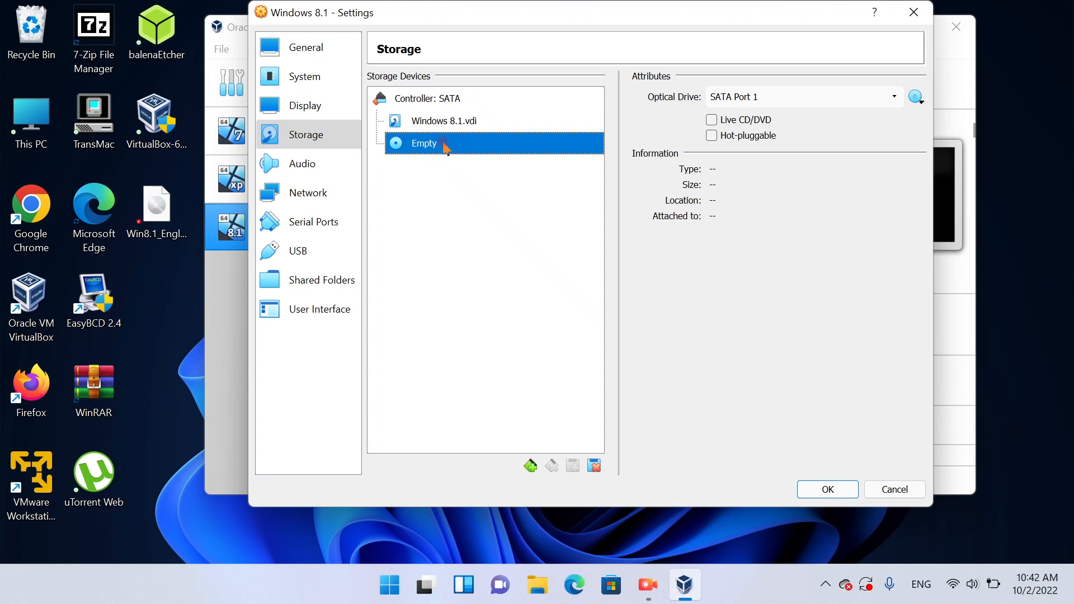
left_click(915, 96)
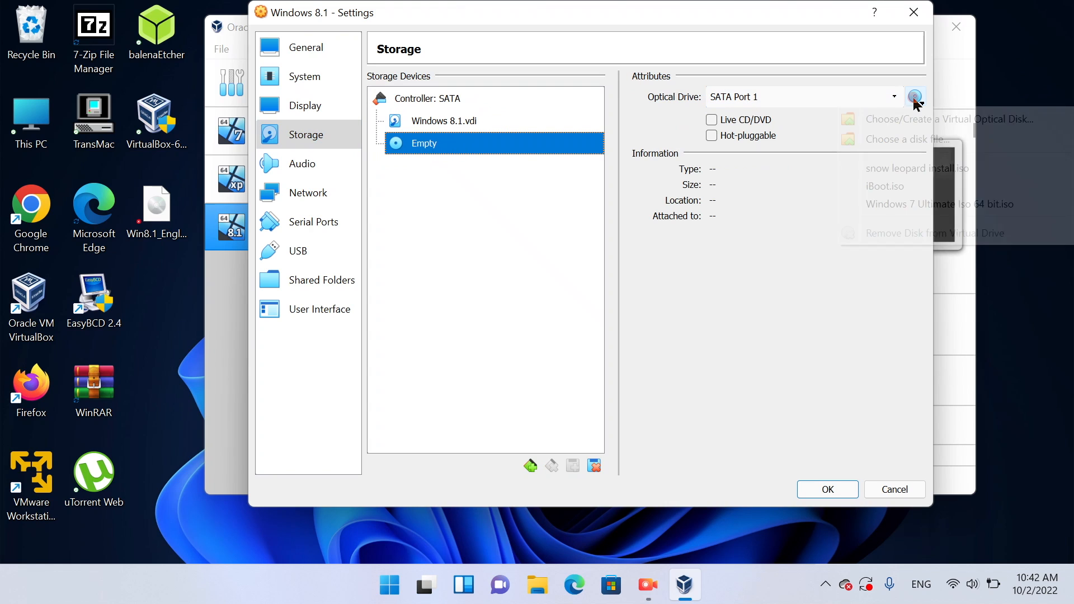
left_click(907, 141)
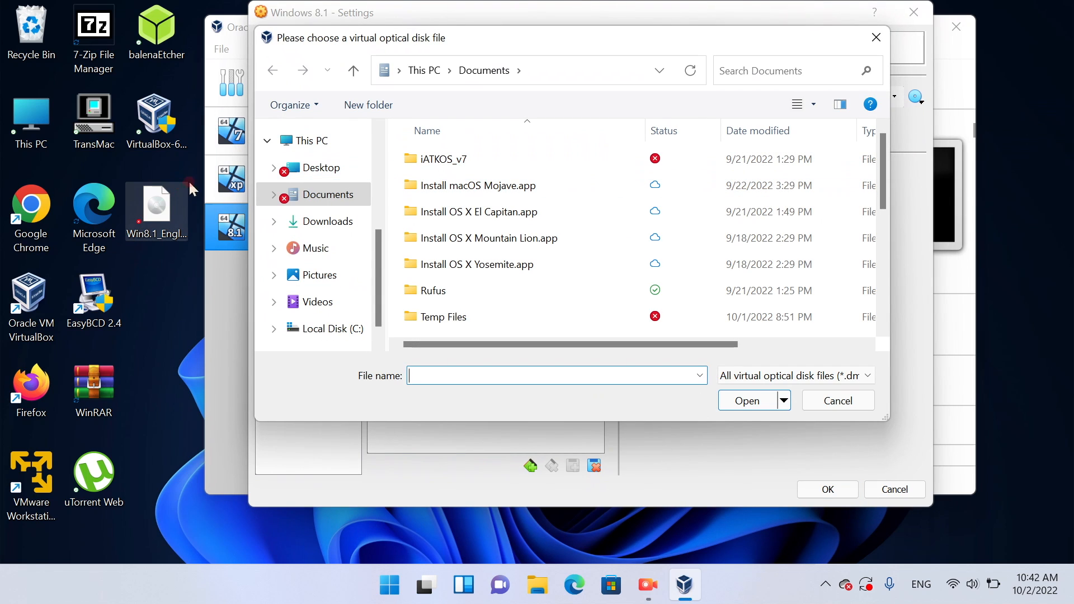
left_click(334, 168)
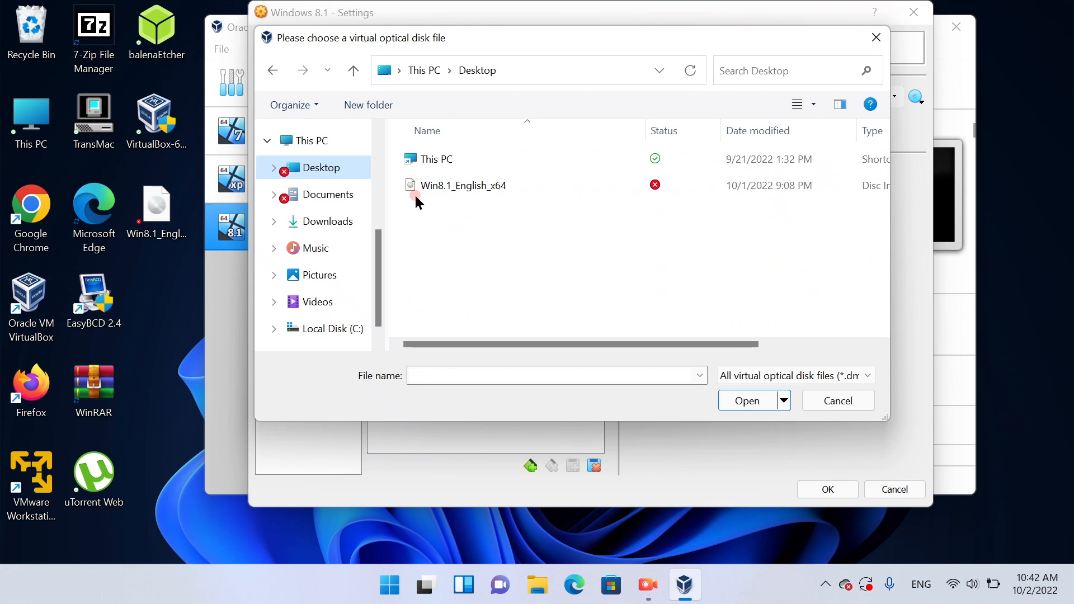
left_click(454, 187)
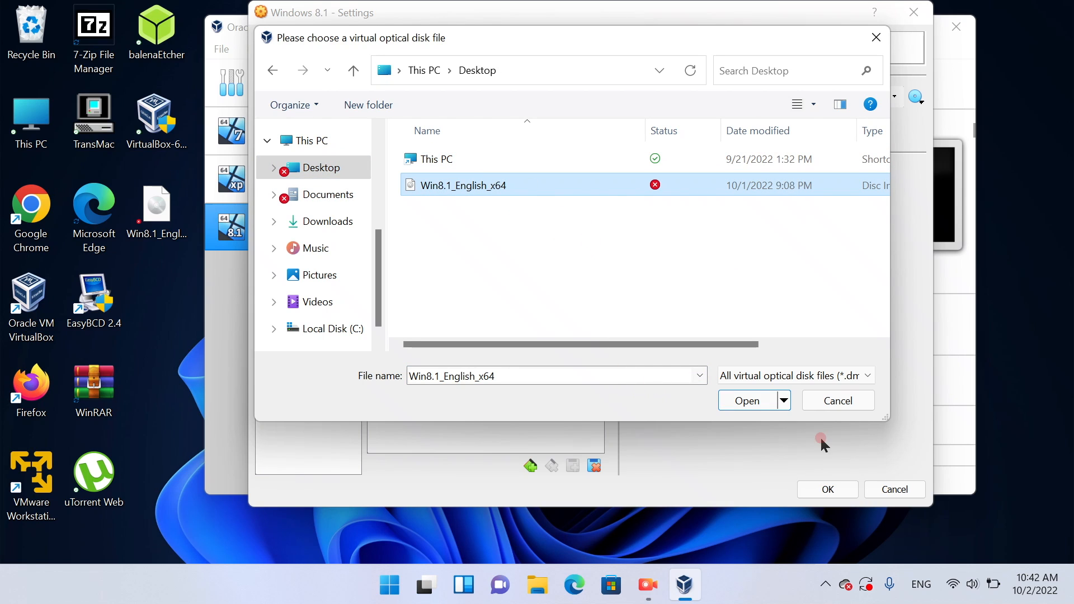
left_click(747, 404)
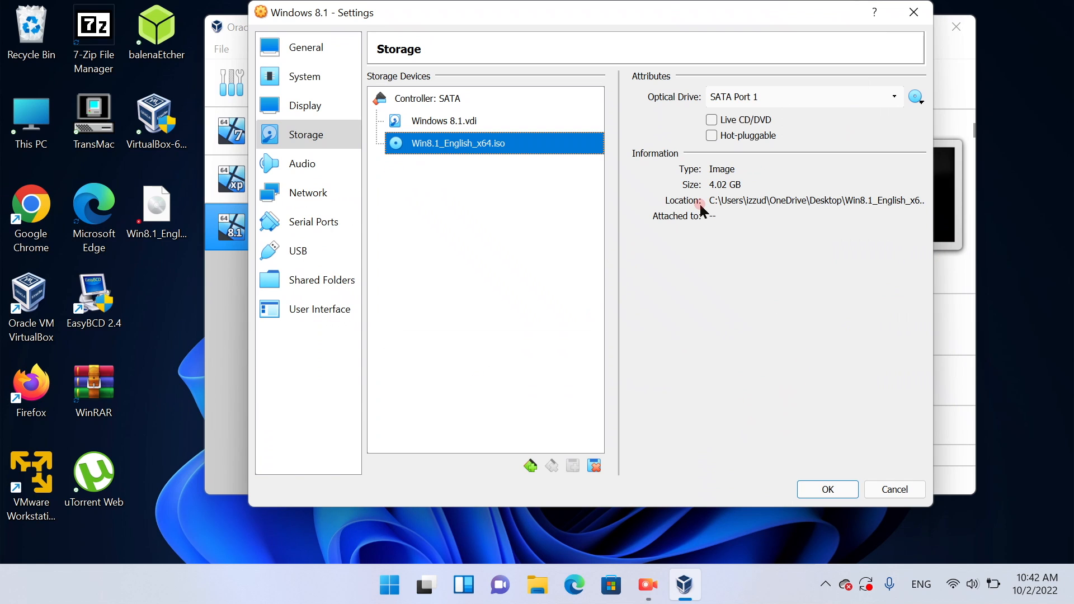
left_click(825, 489)
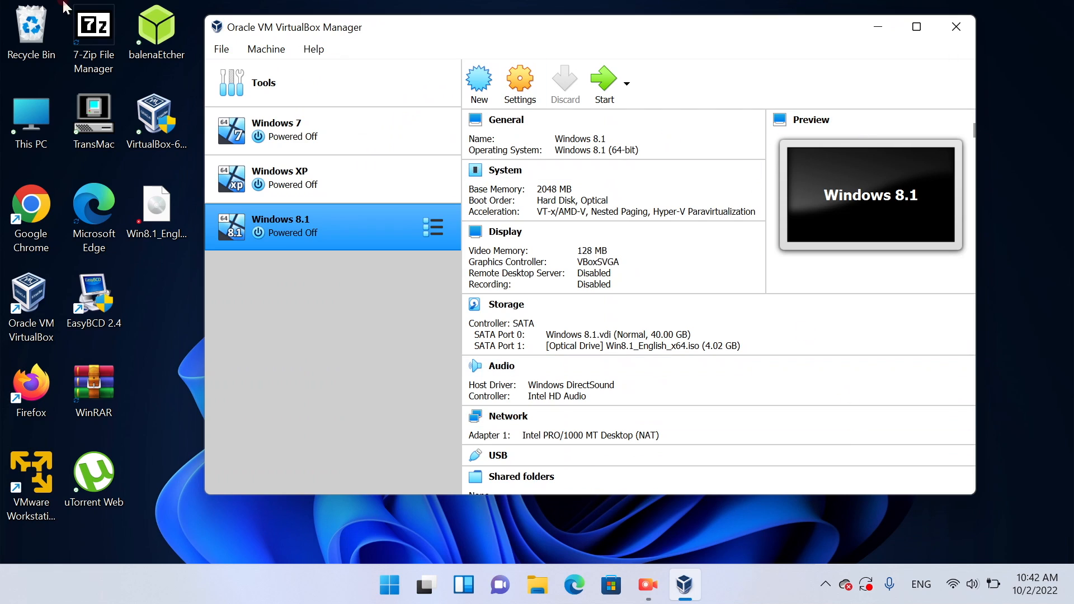
Step: Start the Windows 8.1 machine and scale its virtual screen to 150%
left_click(611, 80)
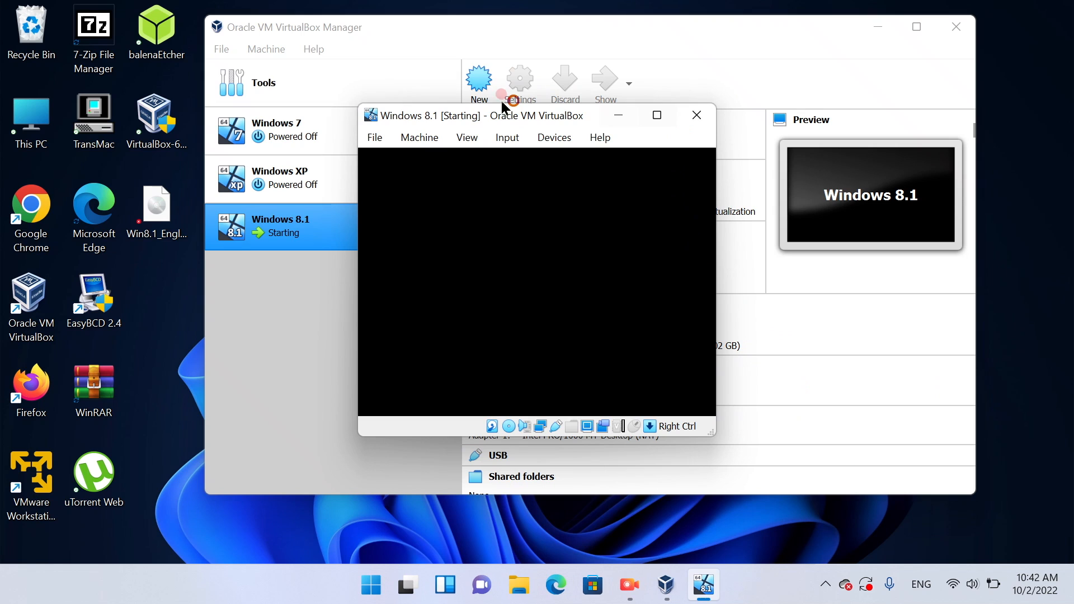
left_click(470, 136)
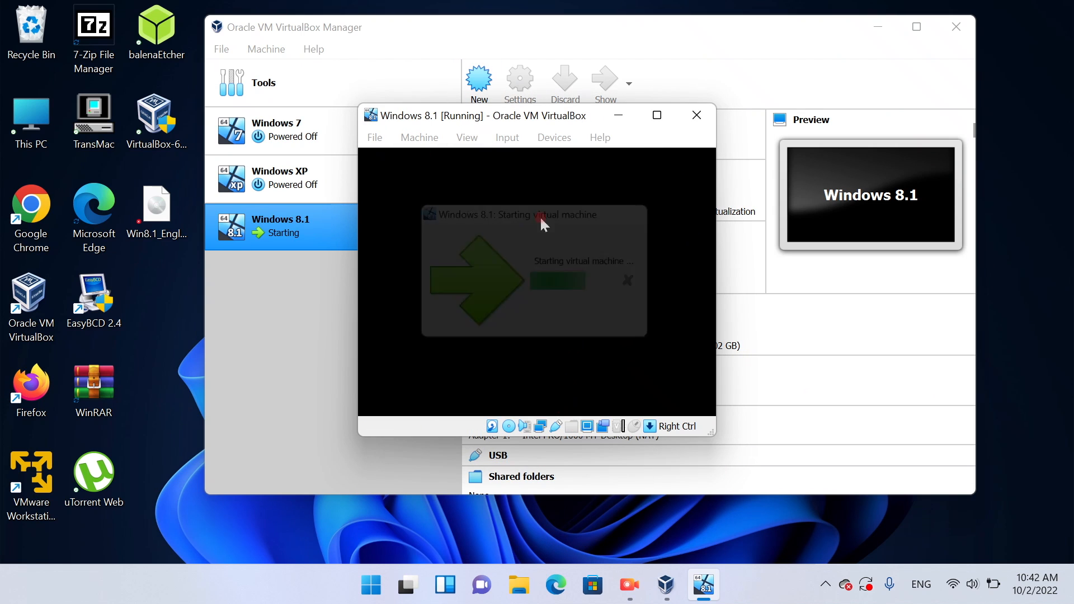
left_click(466, 140)
mouse_move(590, 400)
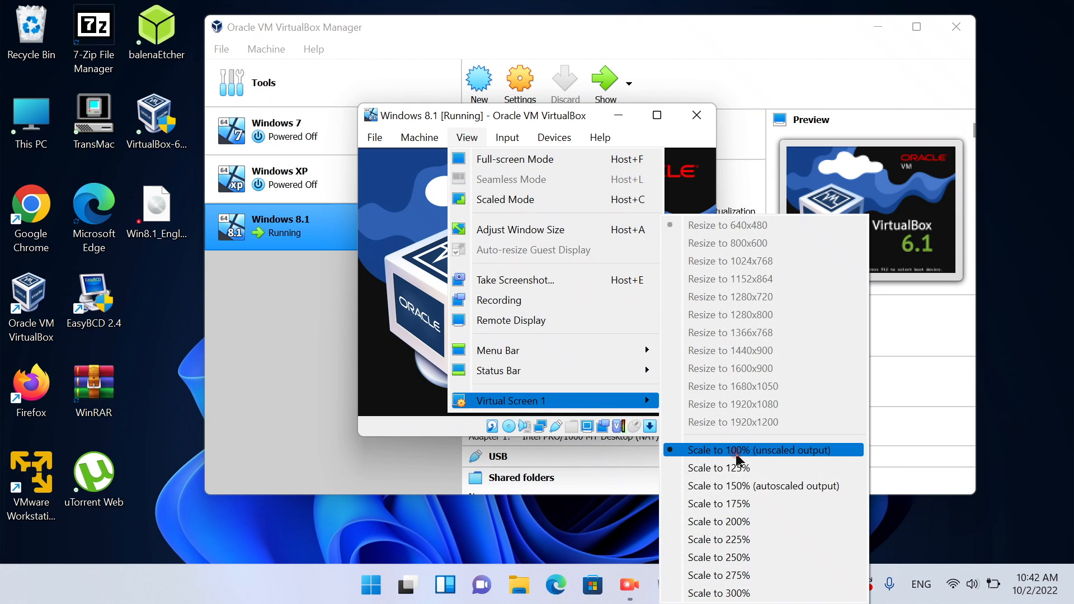
left_click(739, 487)
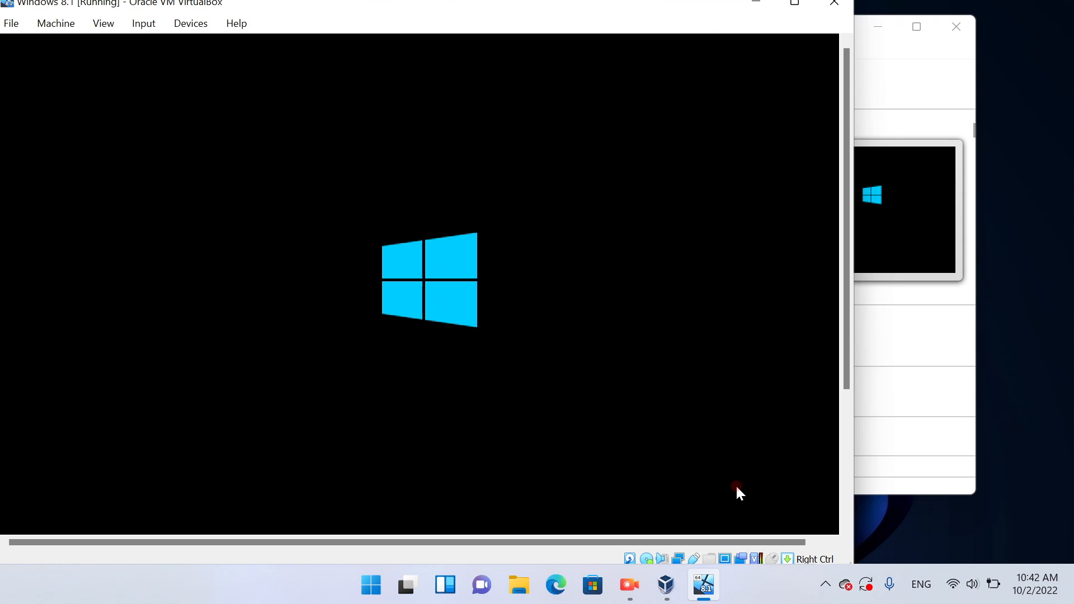
Step: Show the running machine in full-screen mode and scale its virtual screen to 125%
key("ctrl+f")
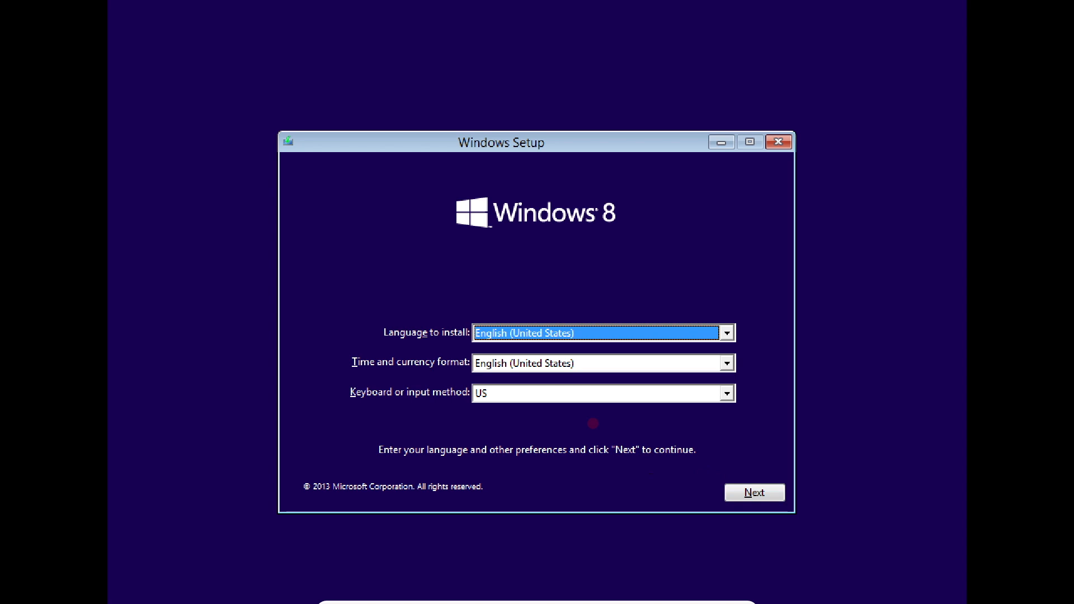
mouse_move(423, 602)
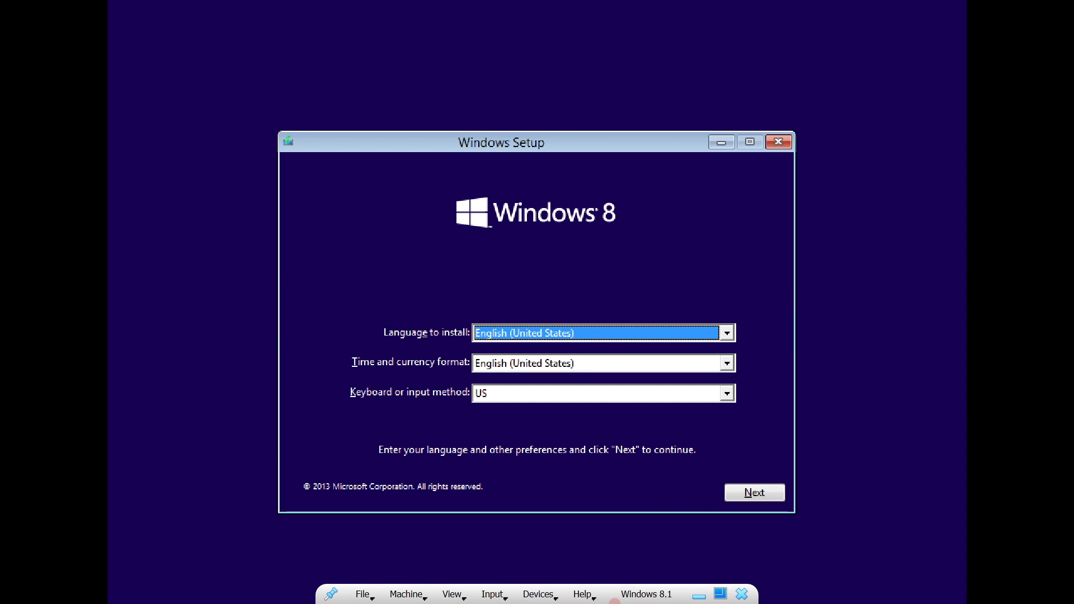
left_click(452, 594)
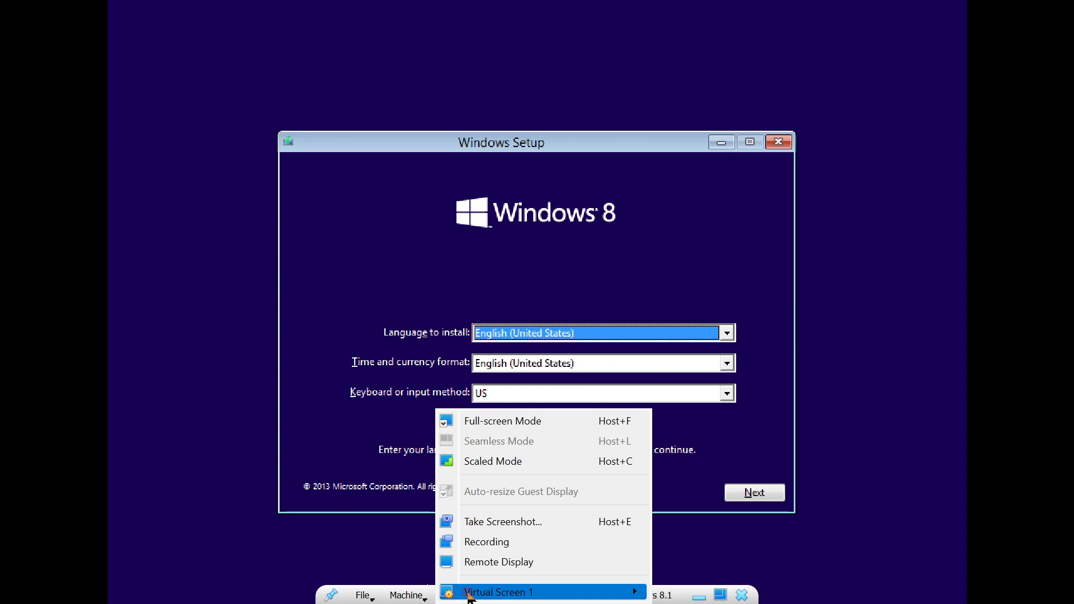
mouse_move(503, 591)
left_click(816, 468)
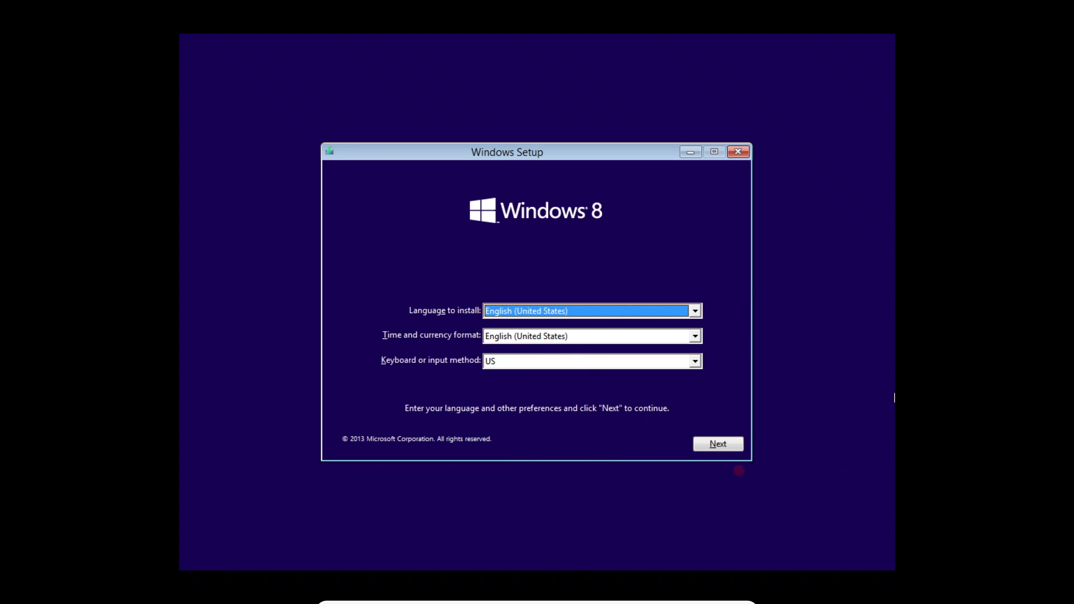
Step: Accept English (United States) with the US keyboard in Windows Setup and start the installation
left_click(722, 442)
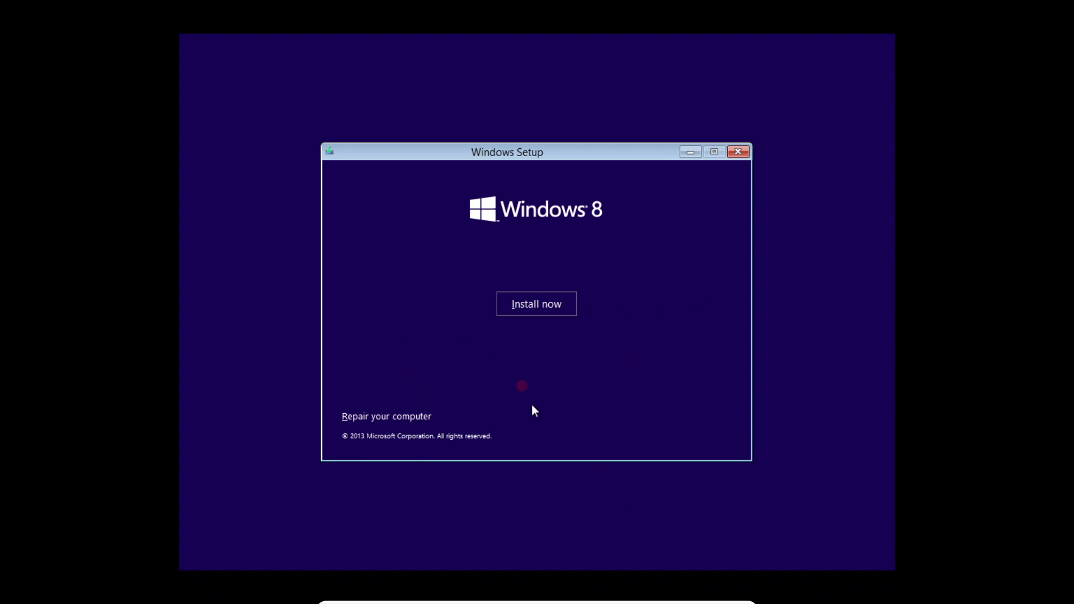
left_click(515, 305)
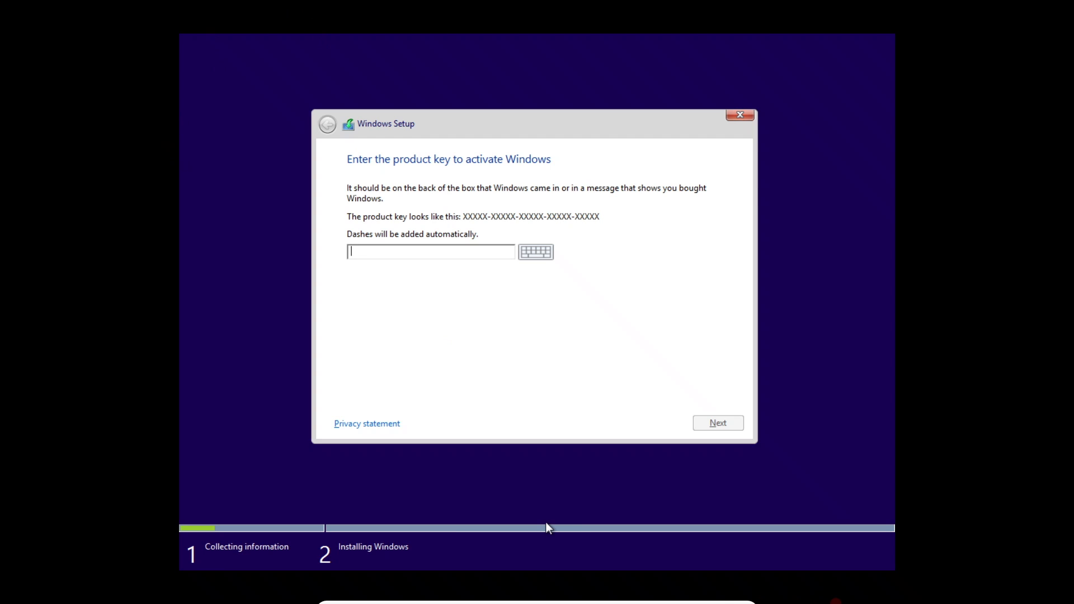
left_click(697, 595)
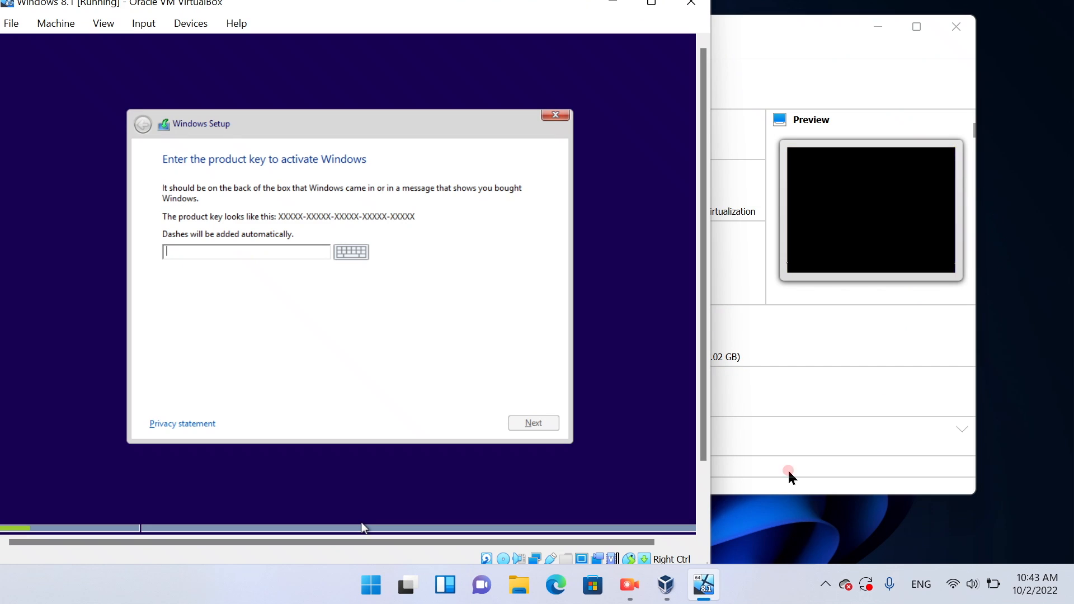
left_click(628, 584)
left_click(540, 122)
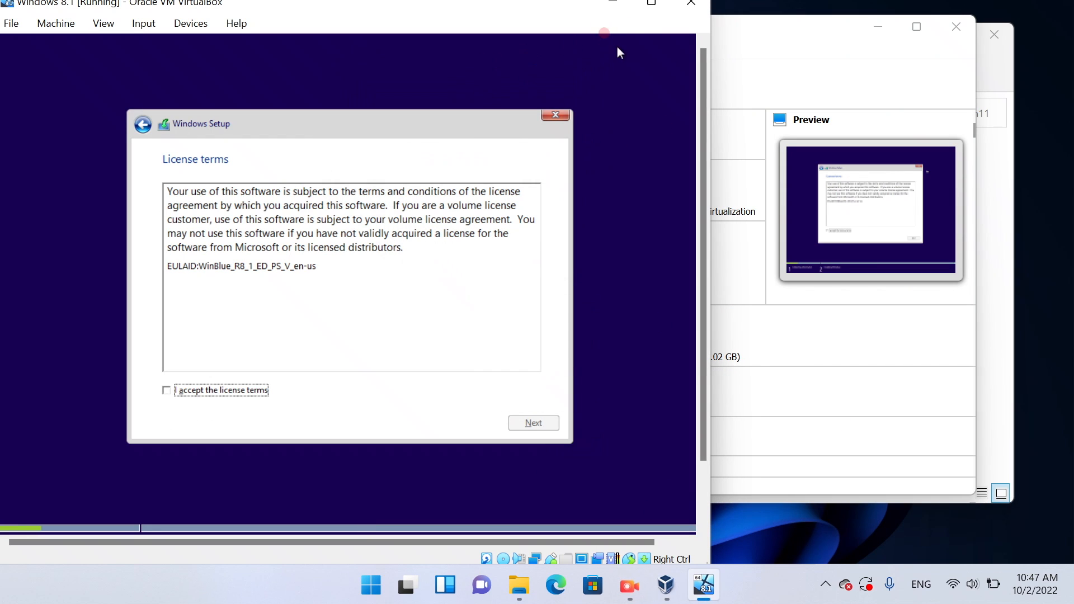
left_click(651, 4)
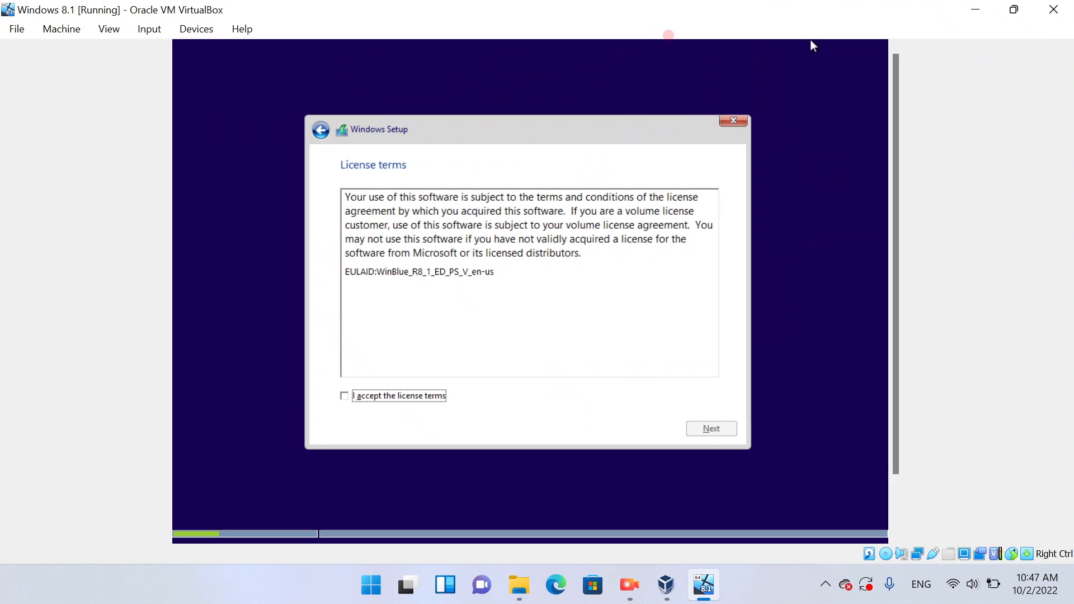
key("ctrl+f")
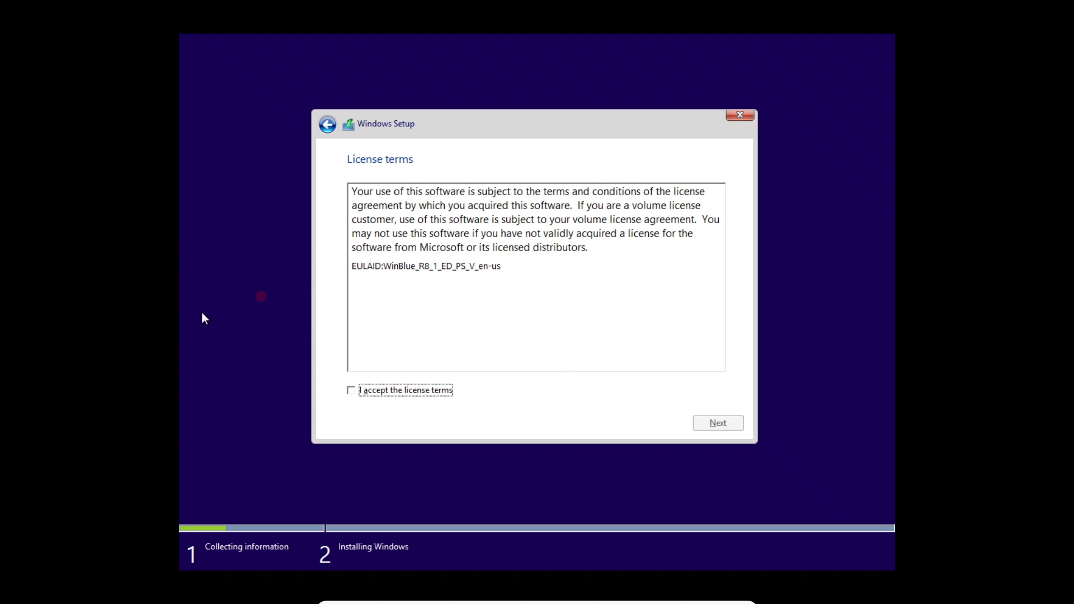
Step: Accept the license terms and start a Custom installation of Windows on Drive 0 Unallocated Space
left_click(351, 390)
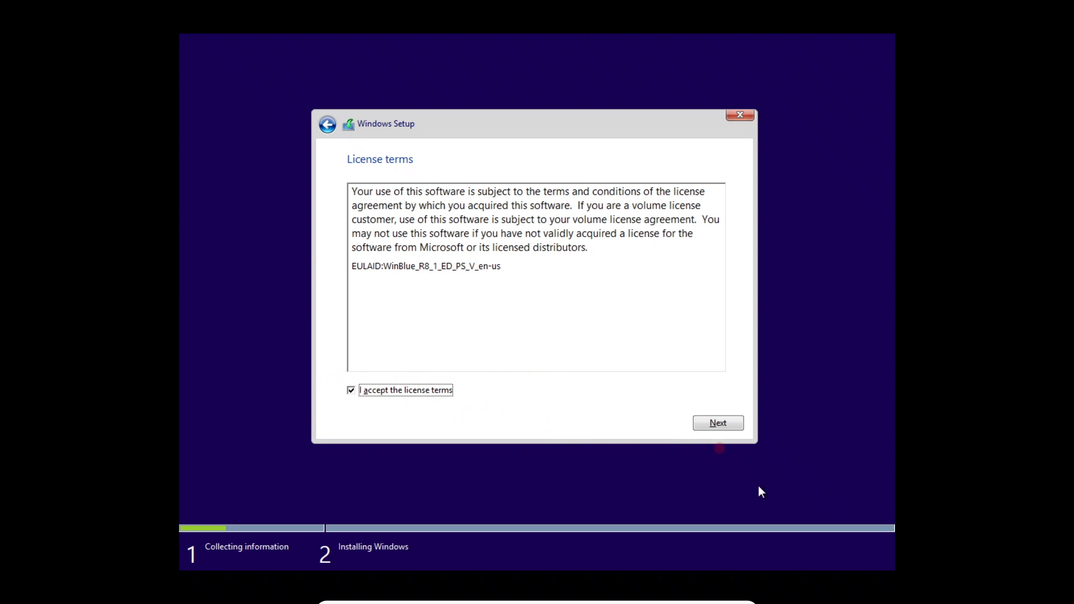
left_click(710, 428)
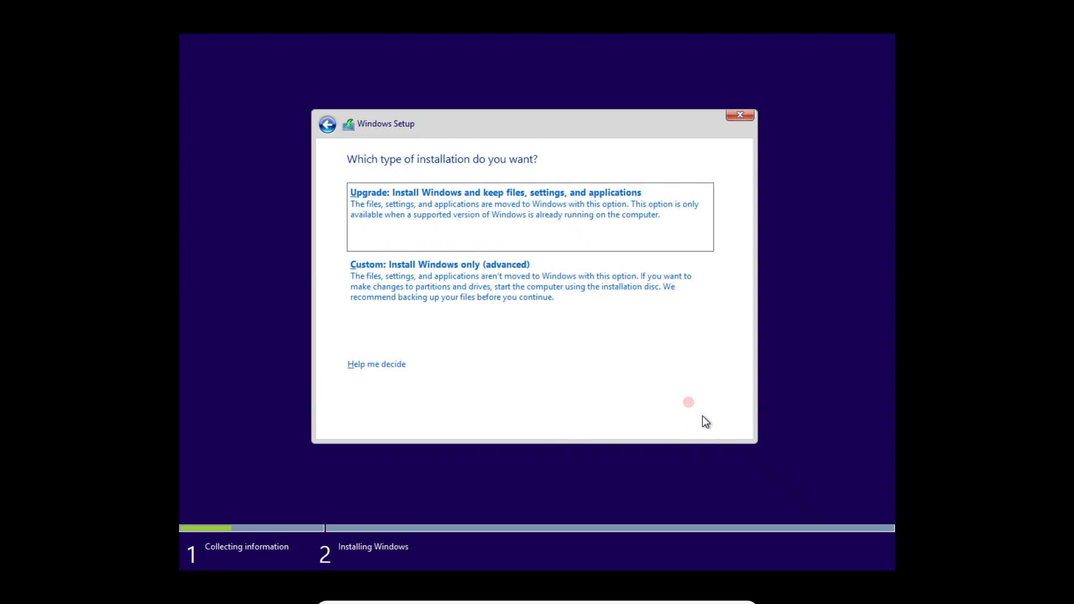
left_click(398, 278)
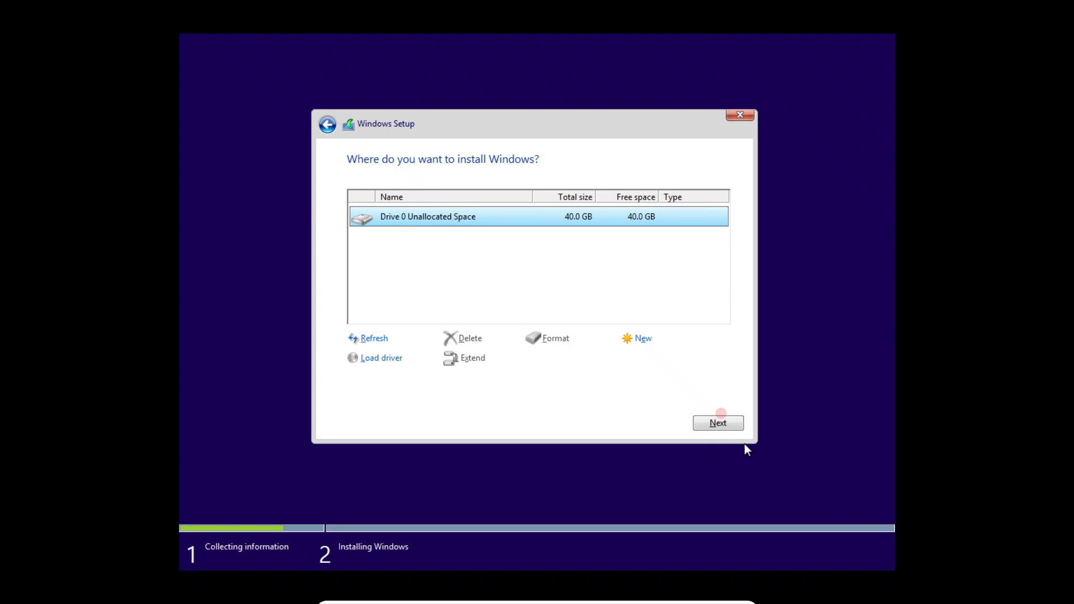
left_click(696, 423)
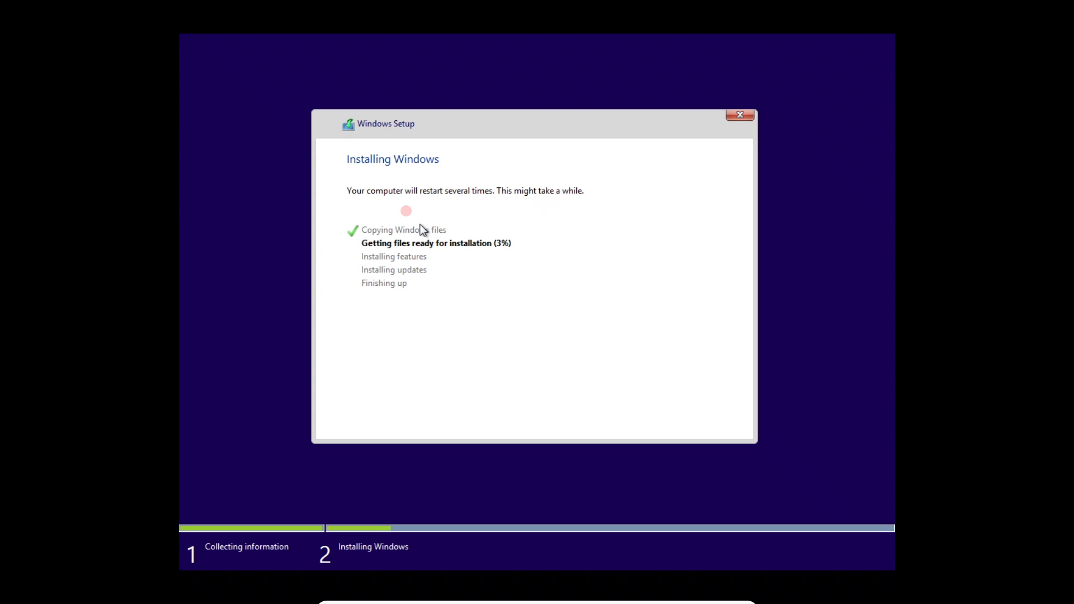
key("Control_R+f")
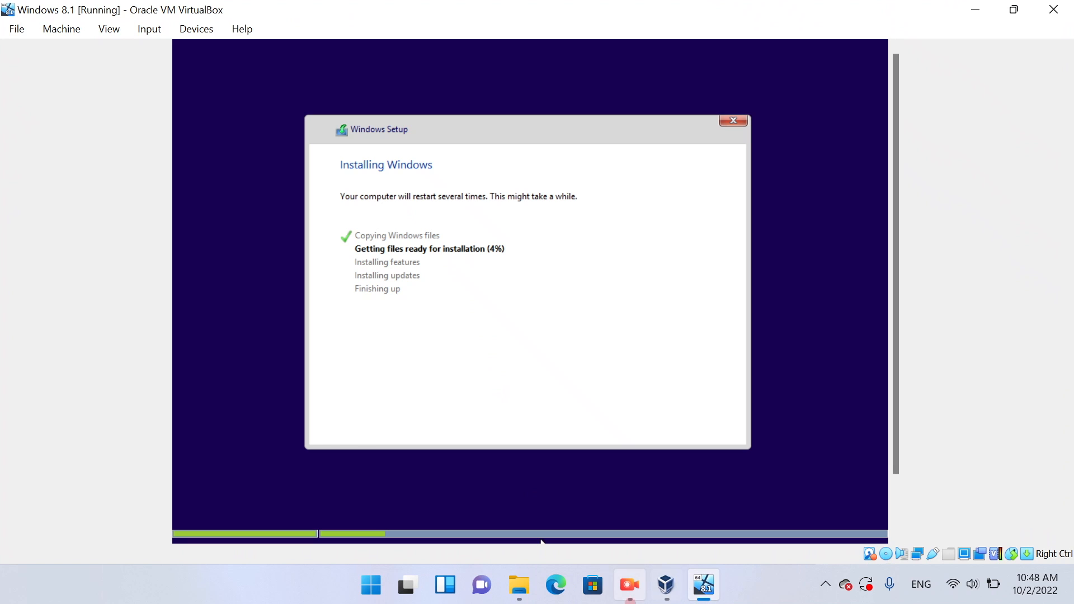
left_click(629, 585)
left_click(545, 115)
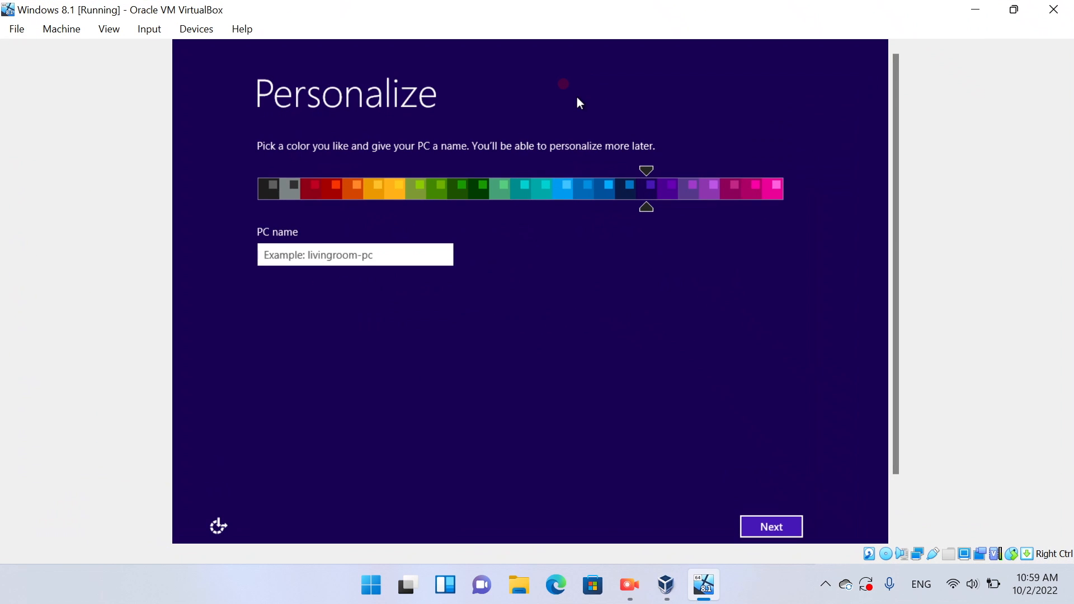
key("Control_R+f")
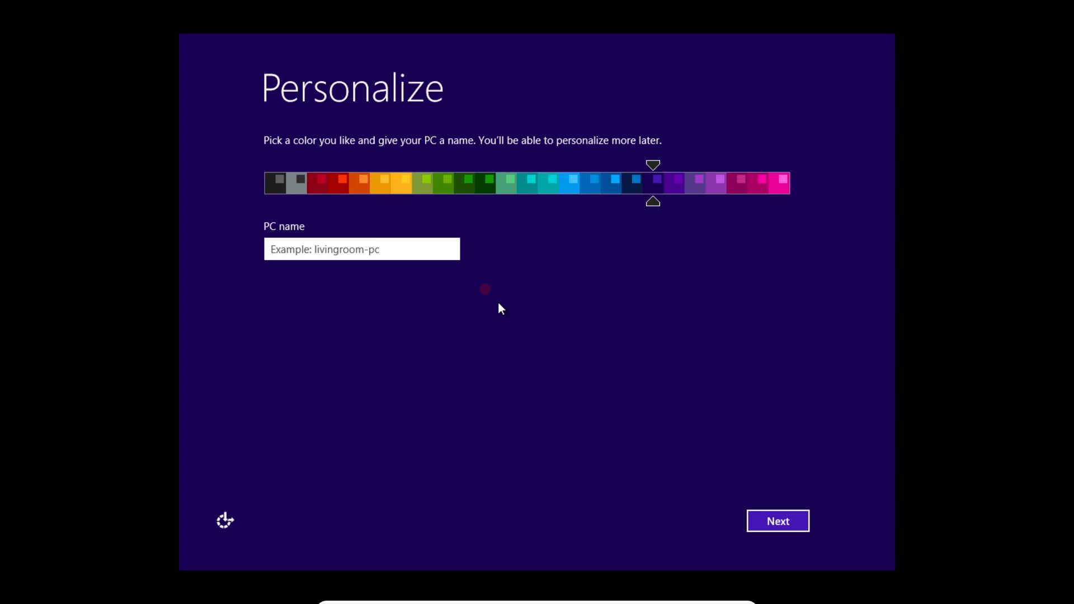
Step: Enter Win8 as the PC name on the Personalize page
type("a")
key("BackSpace")
type("v")
key("BackSpace")
type("8")
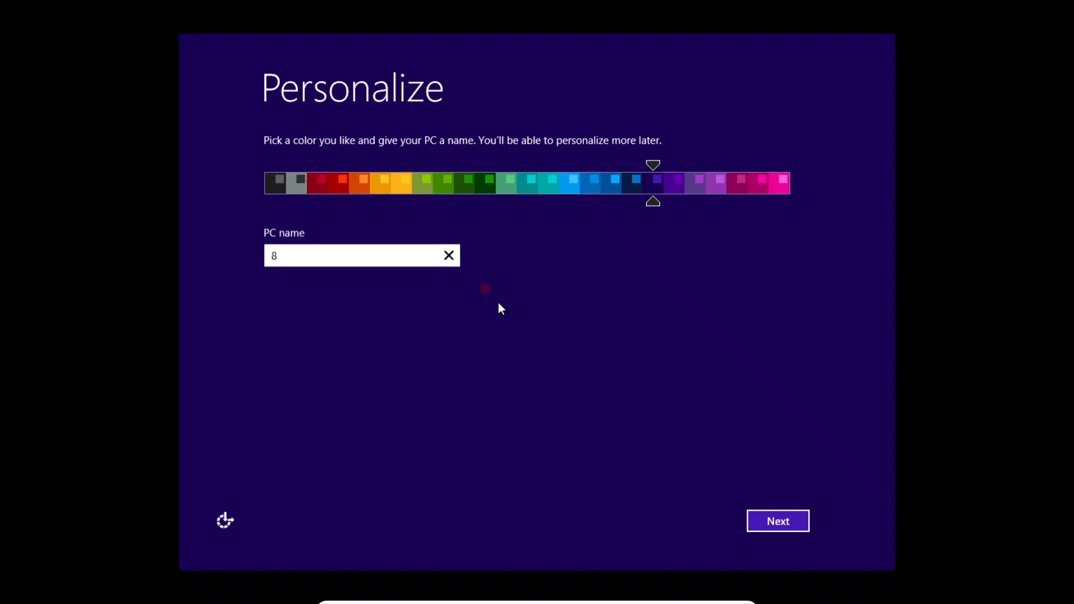
type("1")
key("BackSpace")
key("BackSpace")
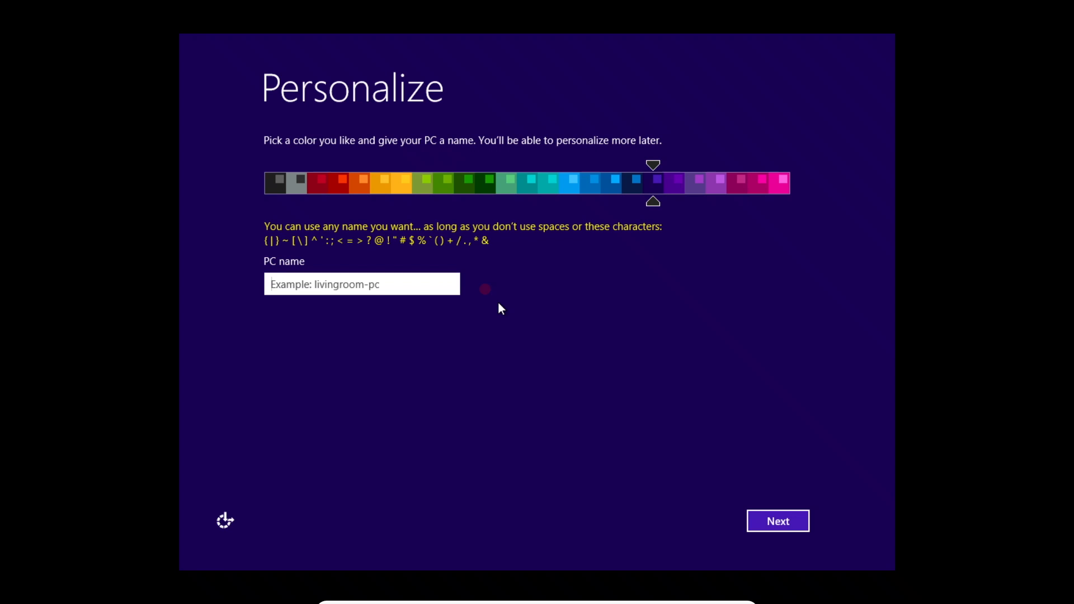
type("Win8")
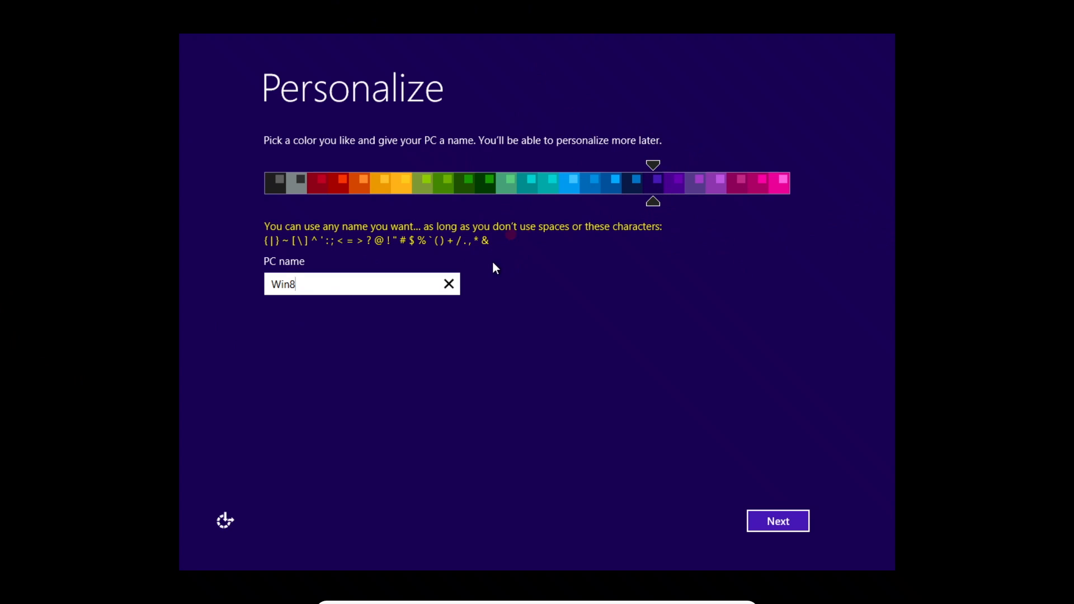
Step: Try light green, darker green and black as the background color and return to the dark purple one
left_click(512, 182)
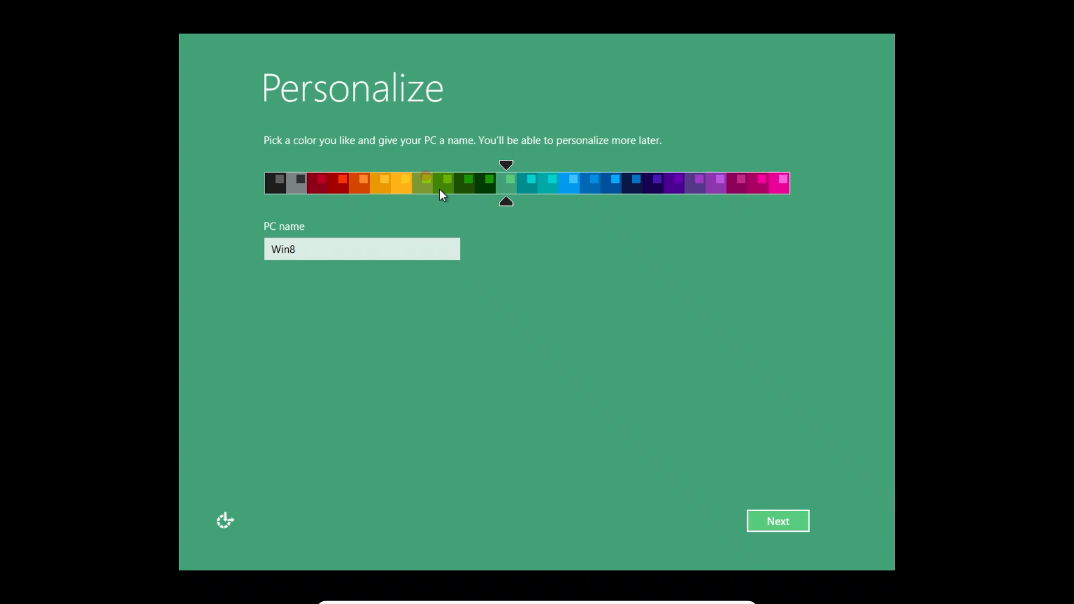
left_click(440, 193)
left_click(278, 184)
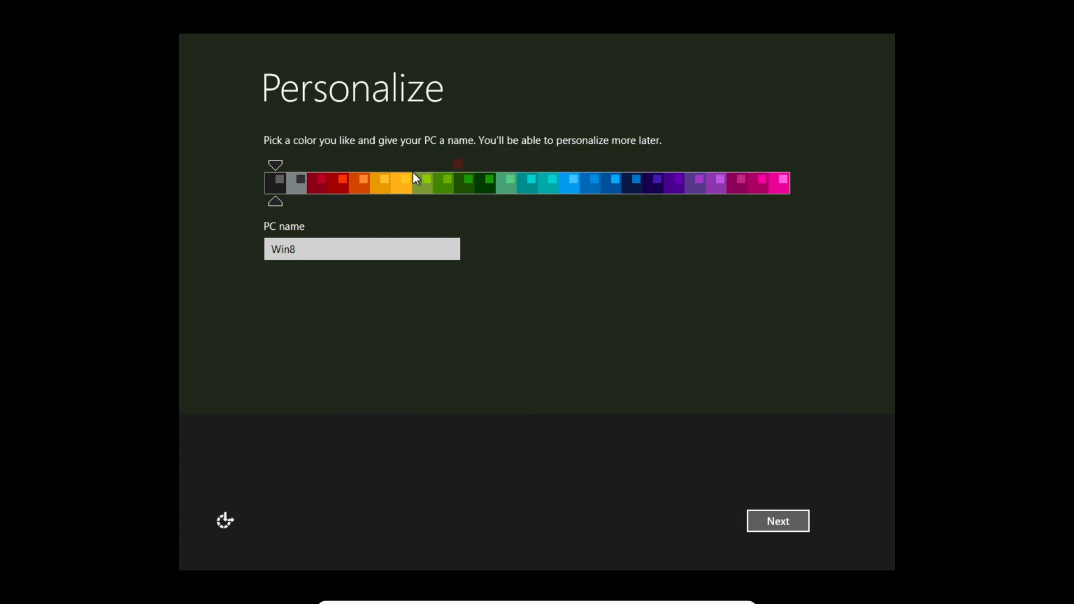
left_click(647, 187)
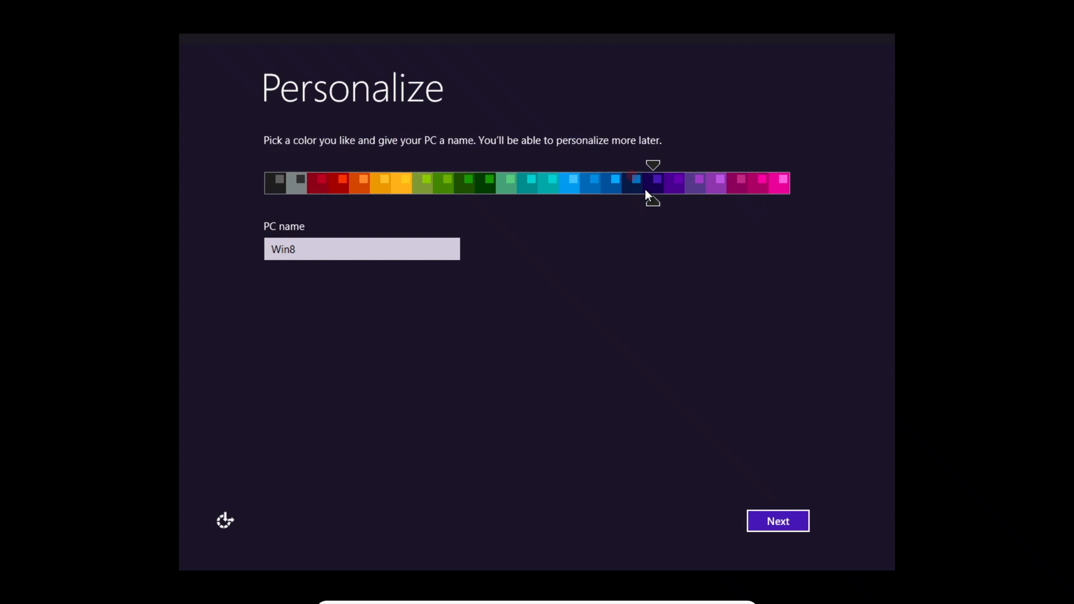
Step: Keep the dark purple background color on the Personalize page and continue the setup with the express settings
left_click(628, 180)
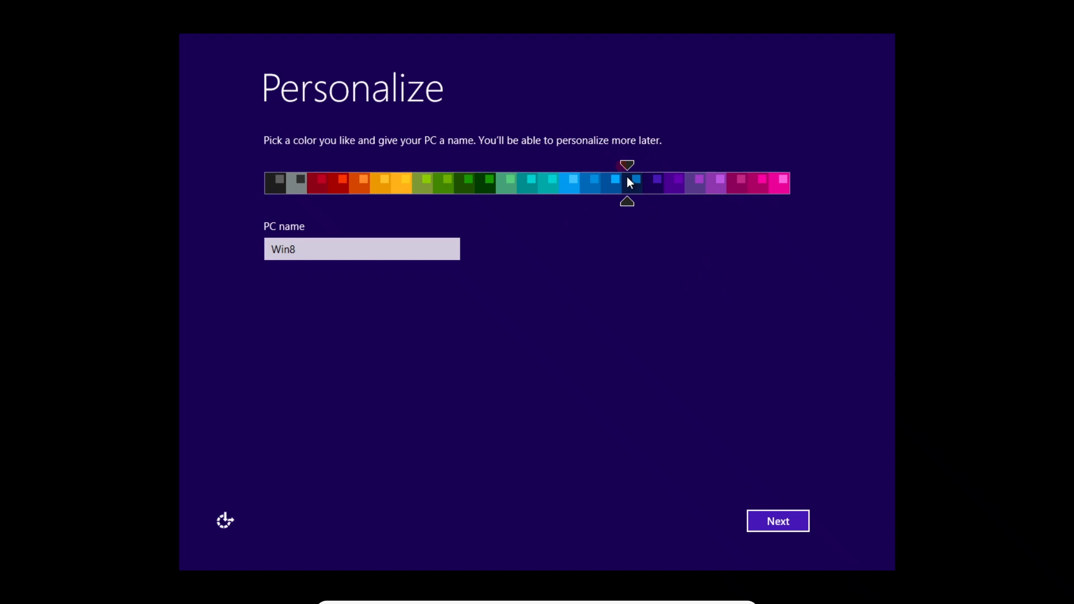
left_click(655, 188)
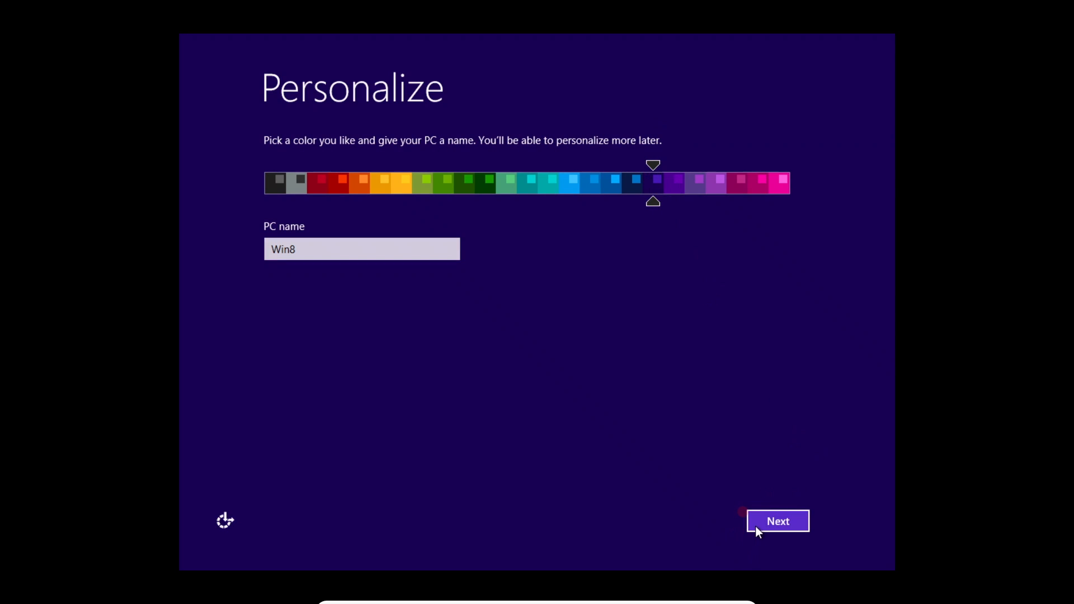
left_click(757, 528)
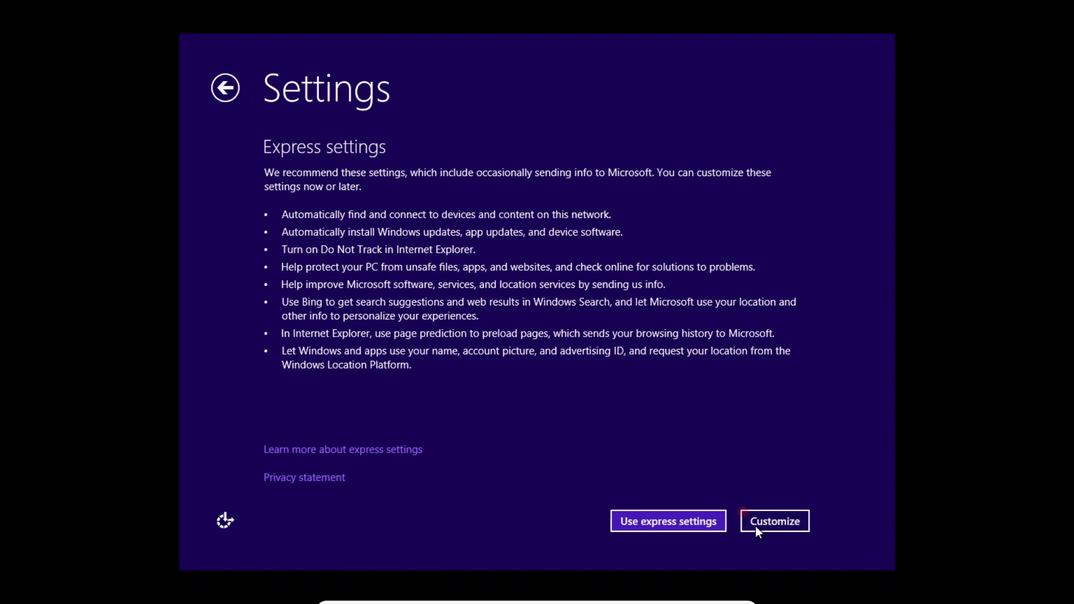
left_click(697, 523)
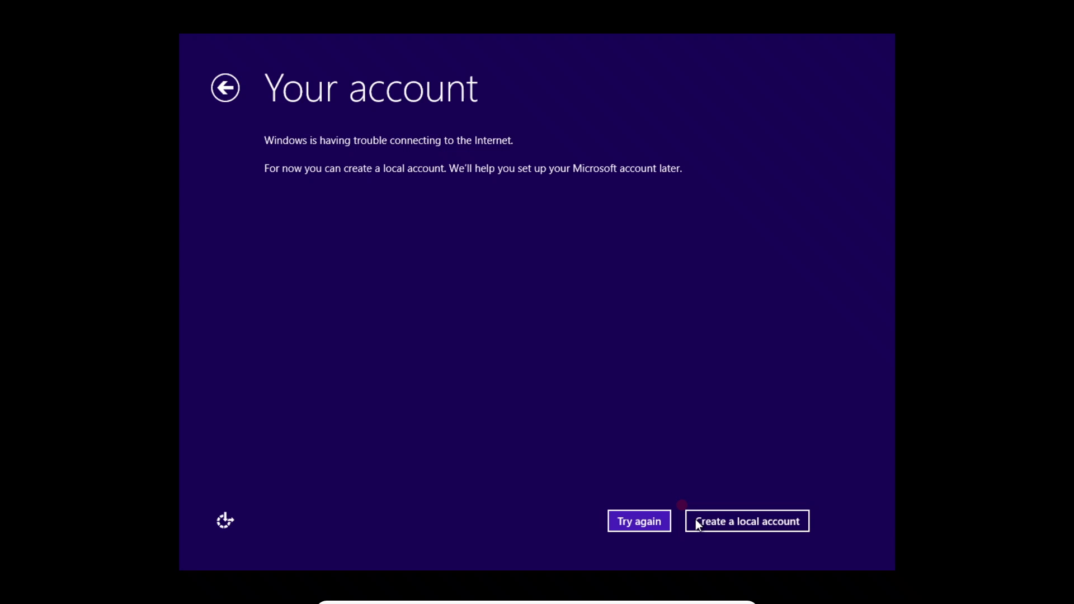
Step: Return the Windows 8.1 virtual machine from full-screen to windowed mode
key("ctrl+f")
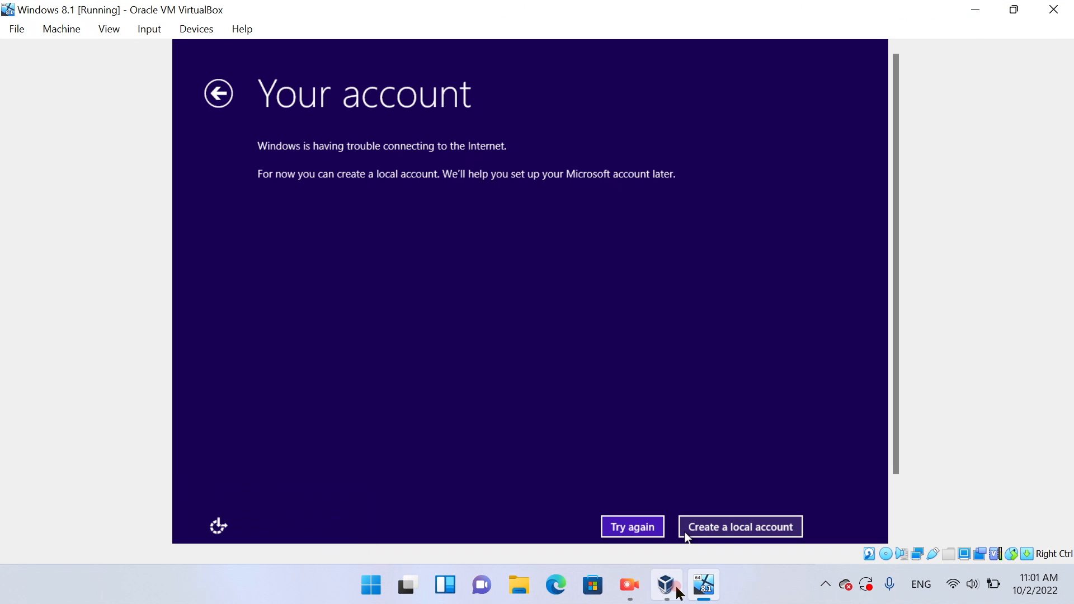
left_click(630, 571)
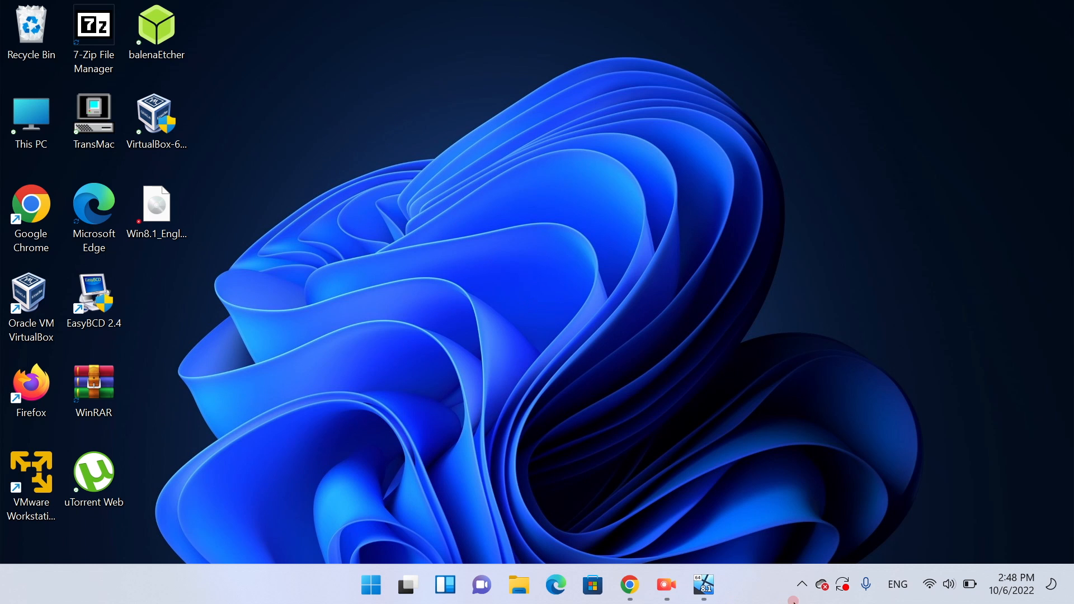
Step: Switch to the running Windows 8.1 virtual machine in VirtualBox and show its desktop in full-screen mode
left_click(703, 594)
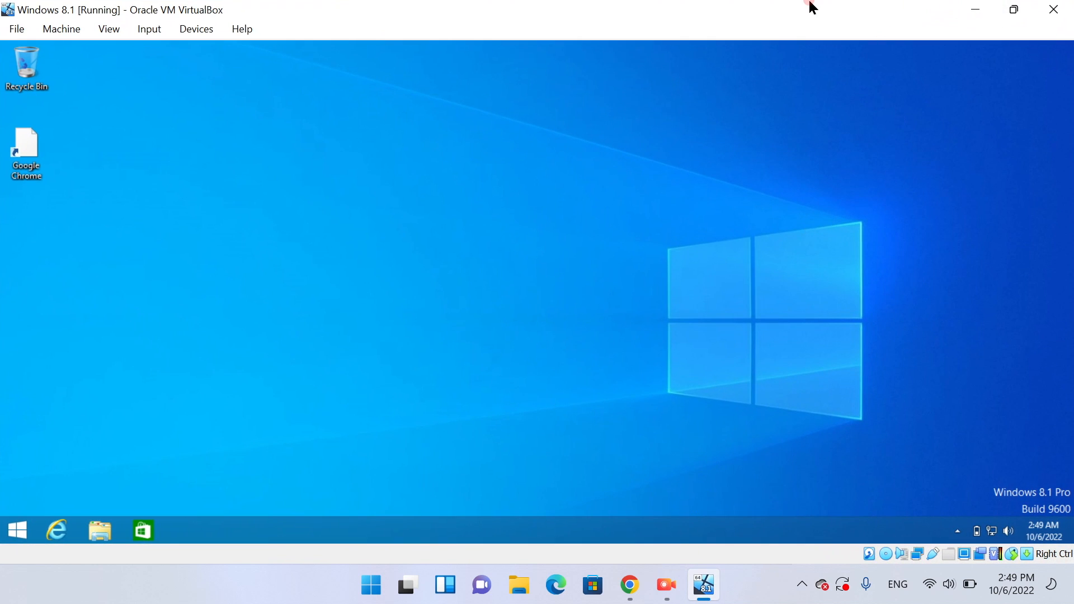
key("Control_R+f")
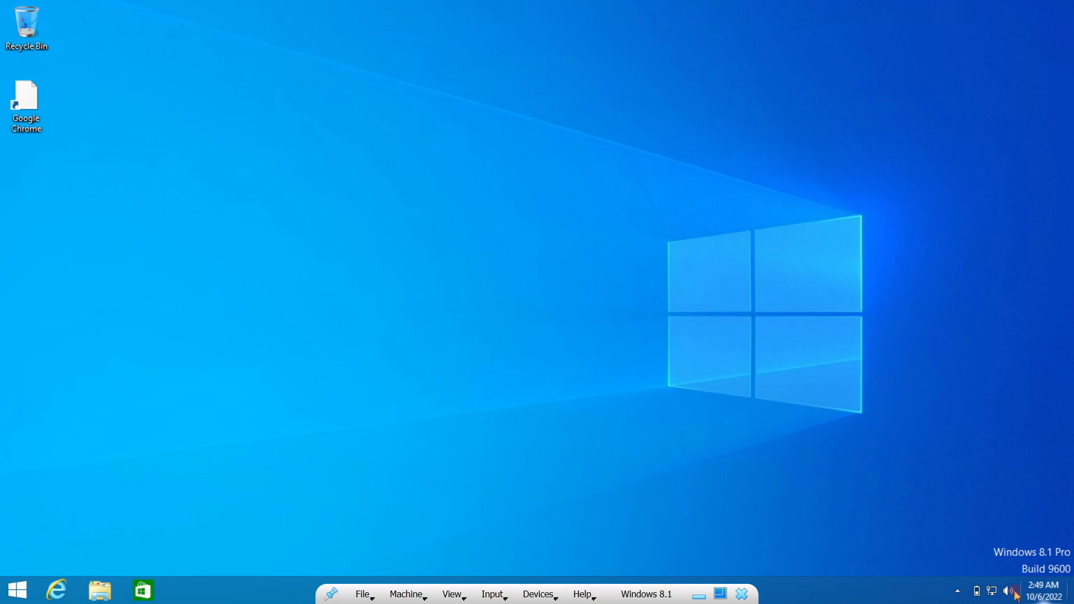
mouse_move(1071, 601)
mouse_move(1065, 7)
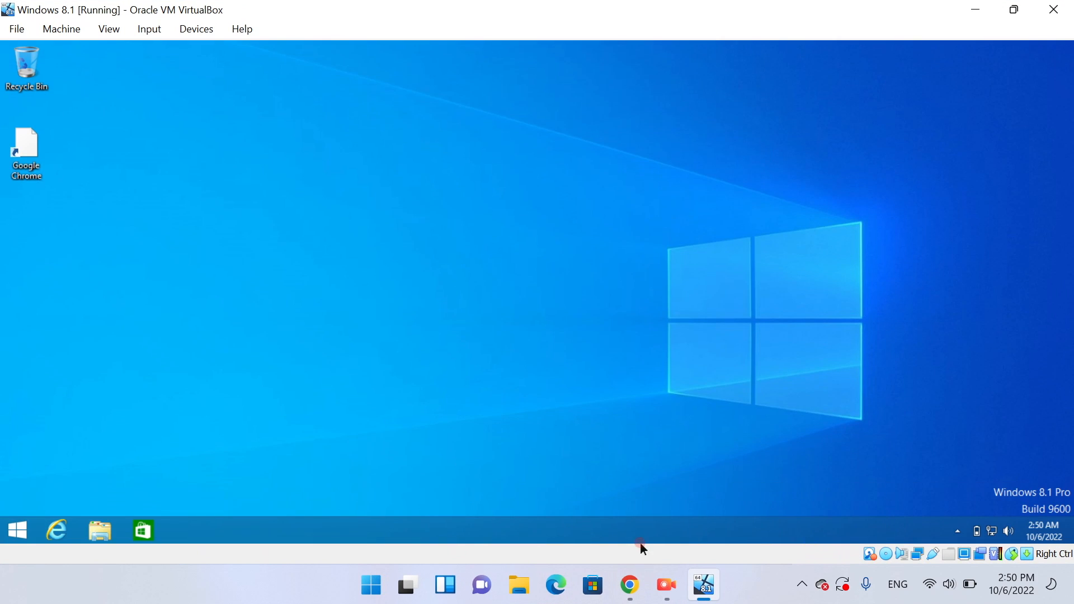
left_click(667, 584)
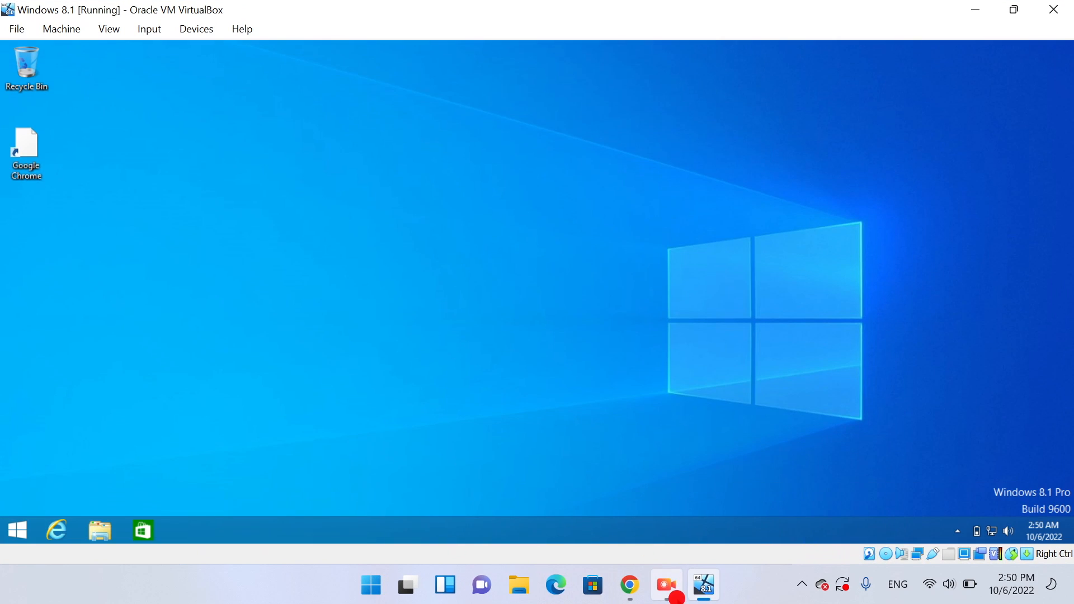